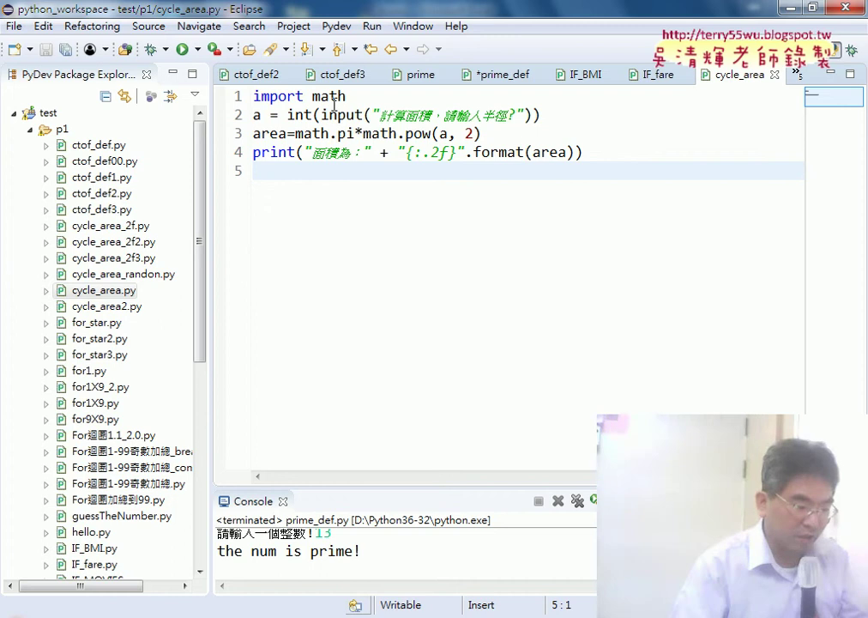
Highlight the math import and the math.pi use in the Python script
left_click_drag(347, 96, 253, 96)
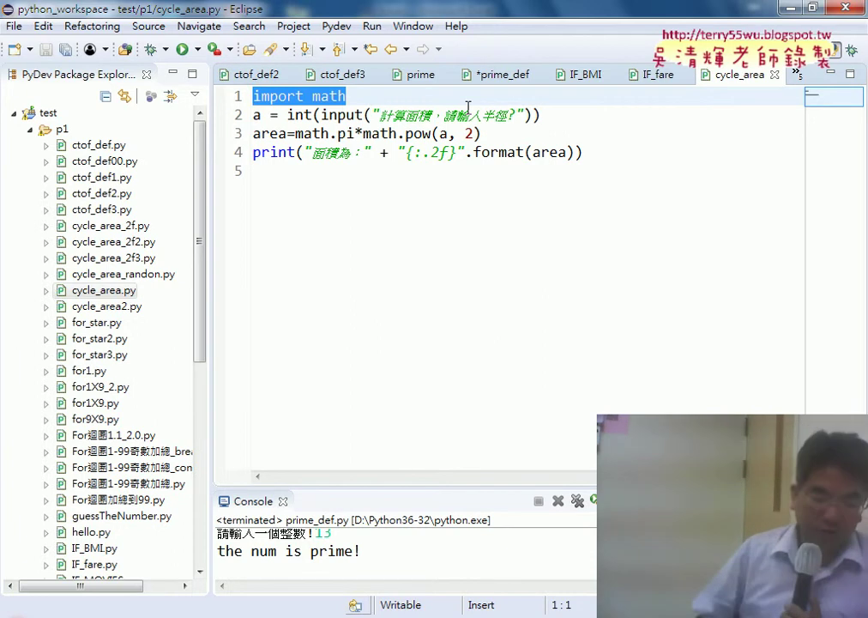
left_click(347, 96)
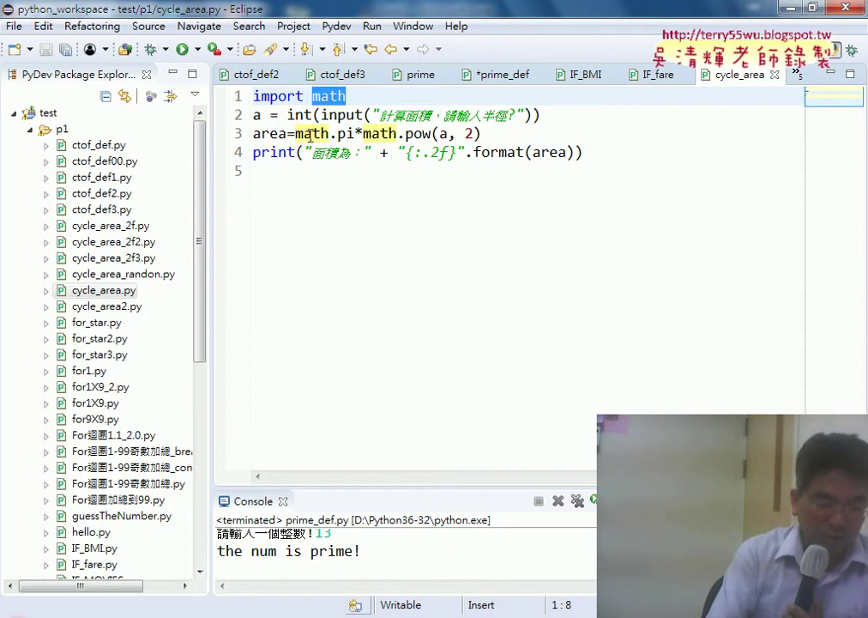
left_click_drag(296, 134, 357, 135)
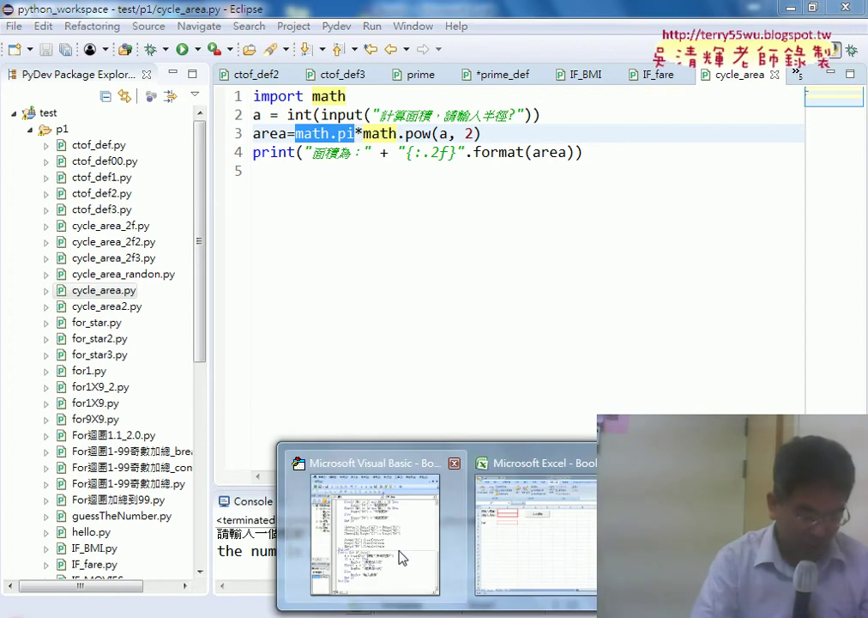
In Excel, look up the PI function's description under Math & Trig for cell G1
left_click(414, 527)
left_click(555, 565)
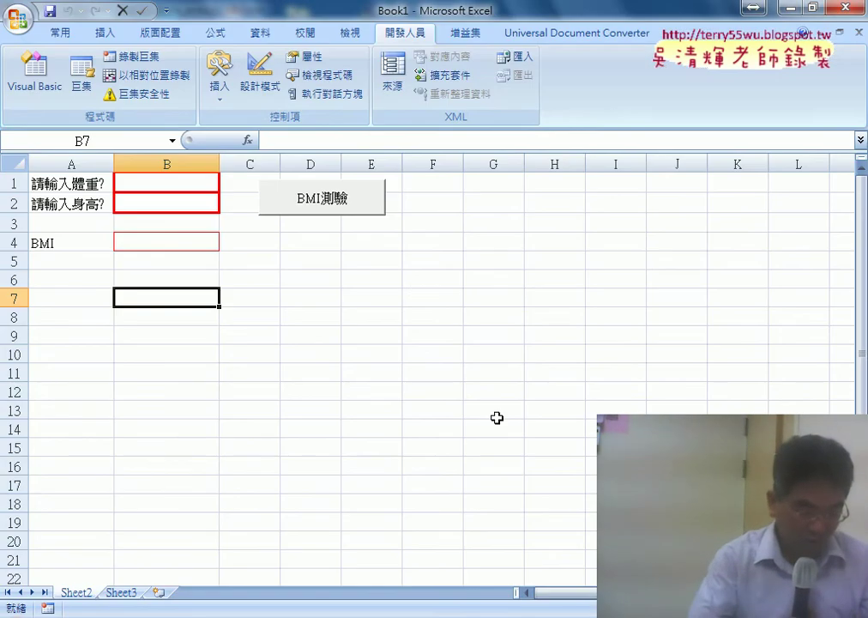
left_click(494, 183)
left_click(247, 140)
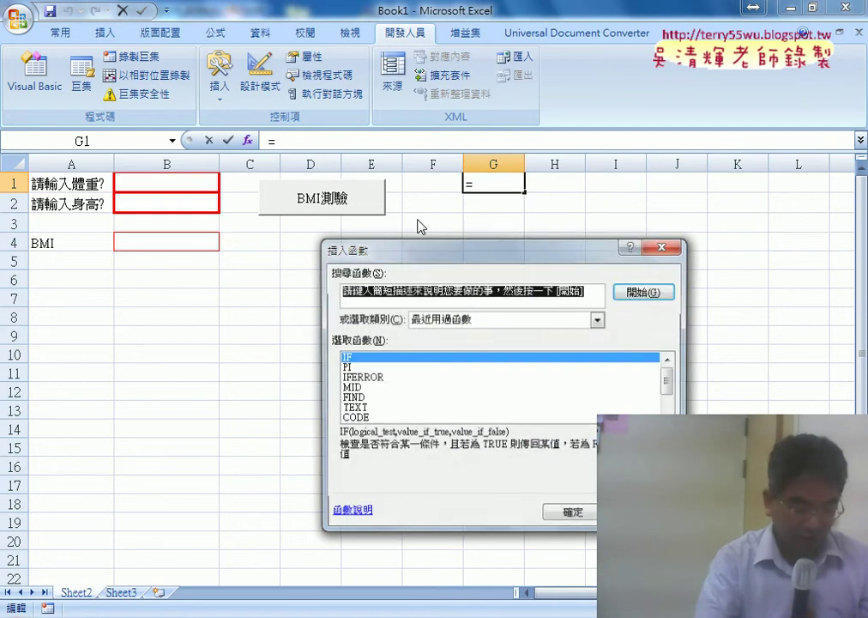
left_click(502, 319)
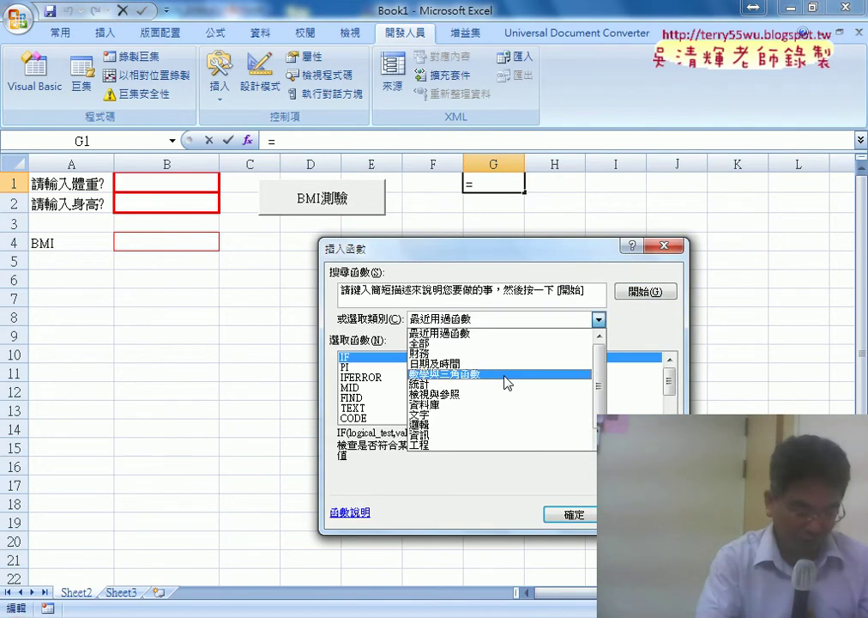
left_click(507, 375)
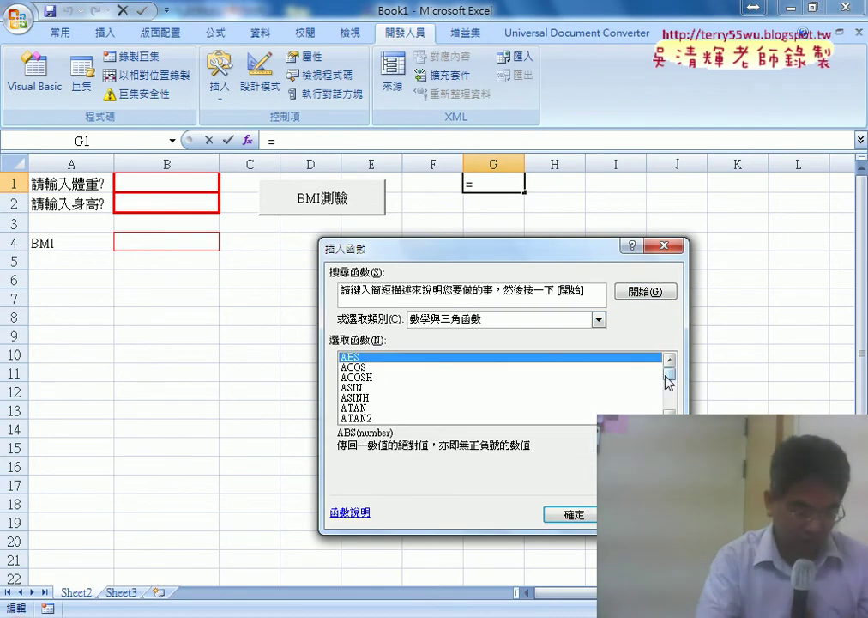
left_click_drag(668, 378, 667, 393)
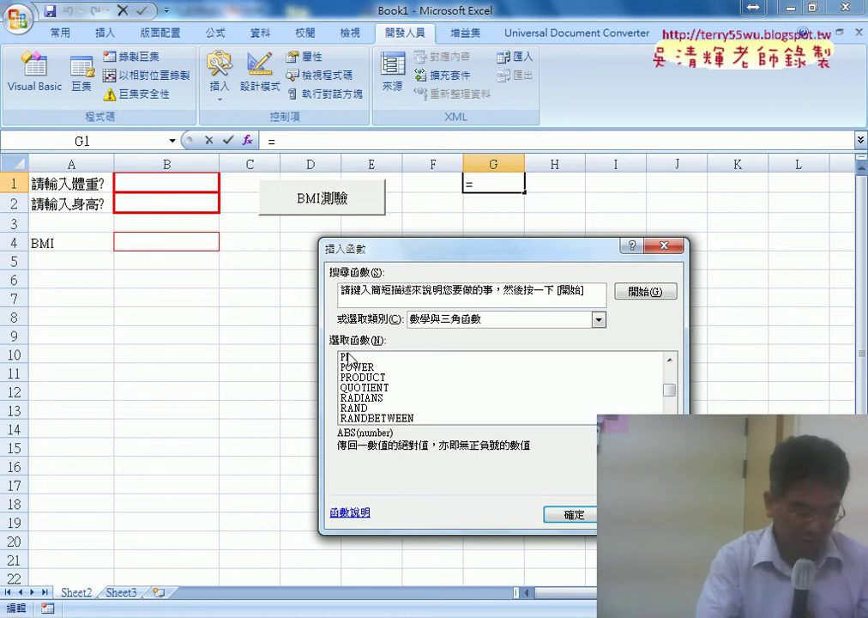
left_click(350, 359)
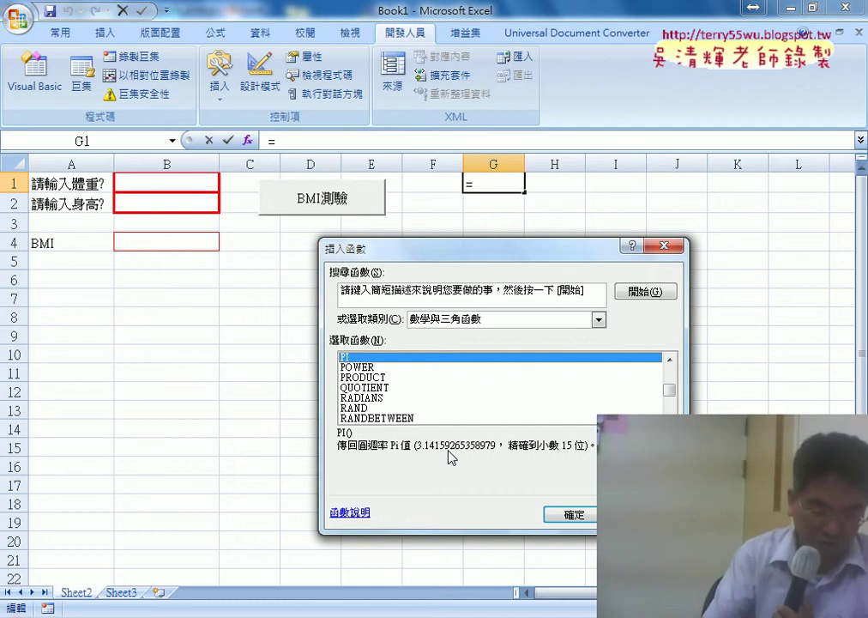
Cancel Insert Function and show Module1's code in a moved, widened editor window
left_click(639, 514)
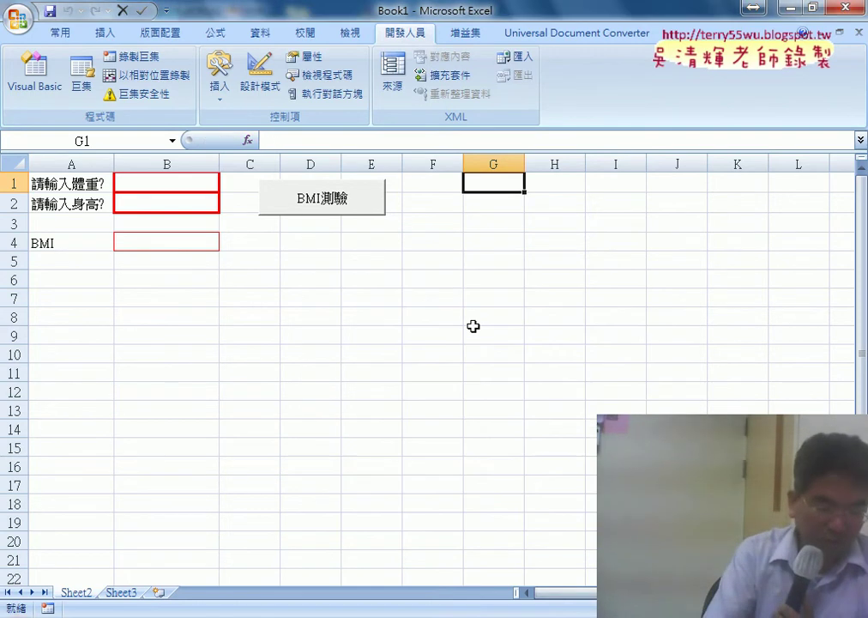
left_click(41, 91)
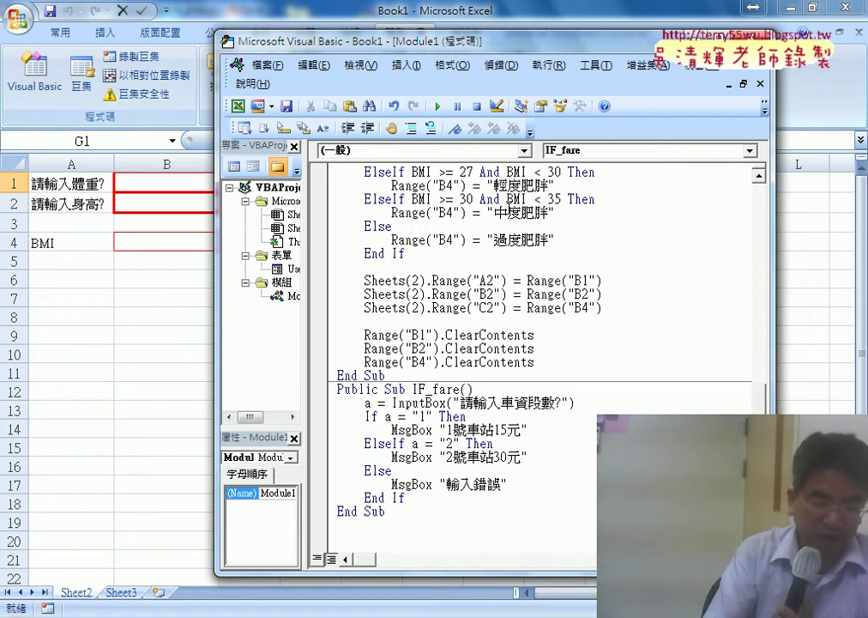
left_click_drag(525, 41, 409, 29)
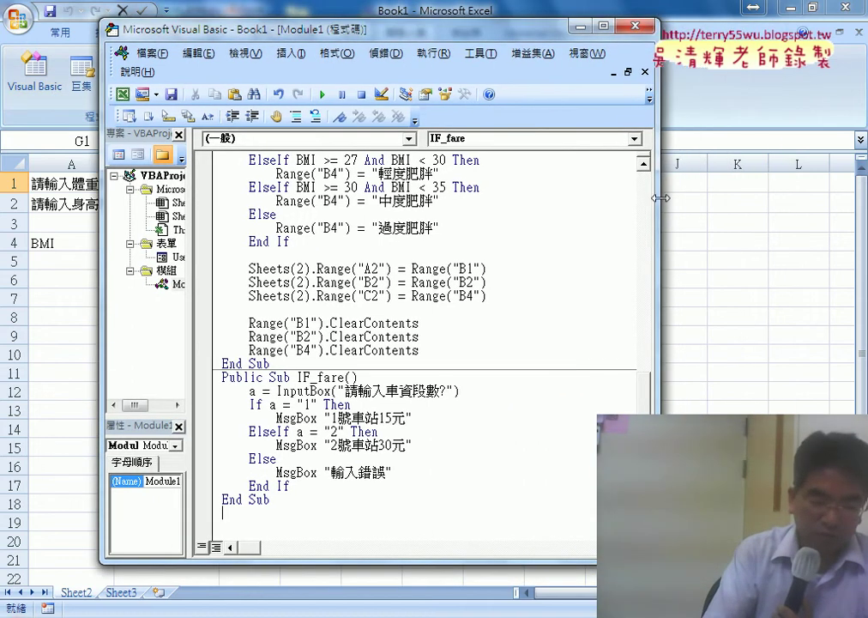
left_click_drag(660, 198, 790, 204)
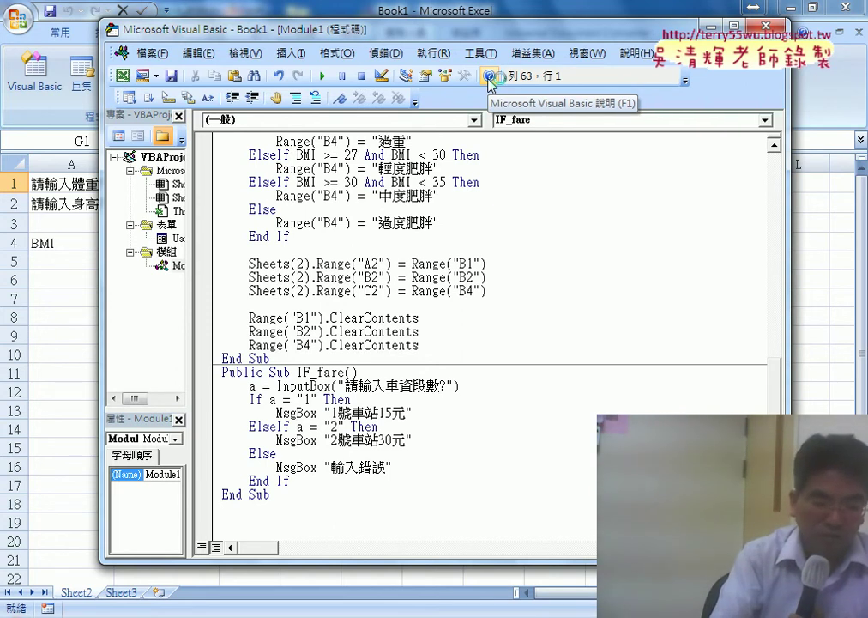
left_click(490, 77)
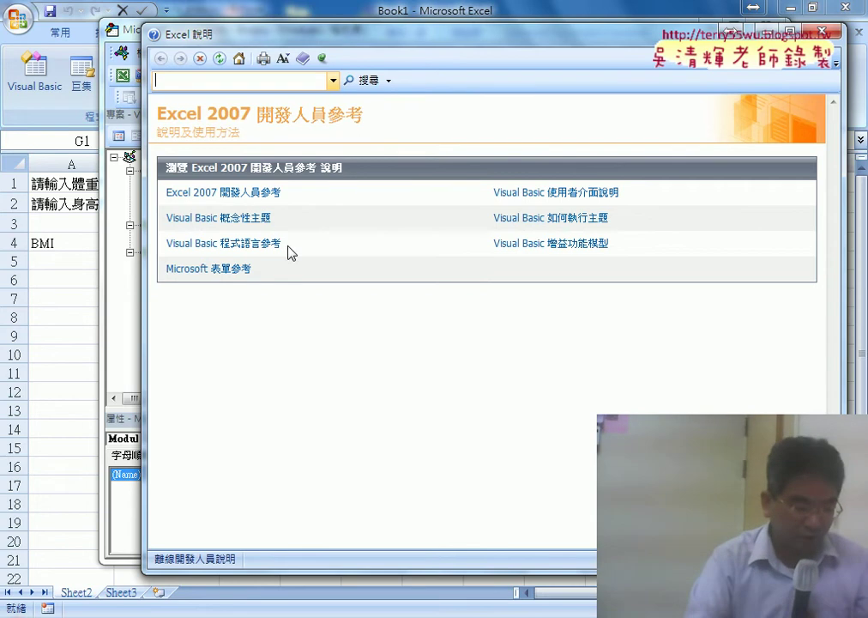
left_click(253, 246)
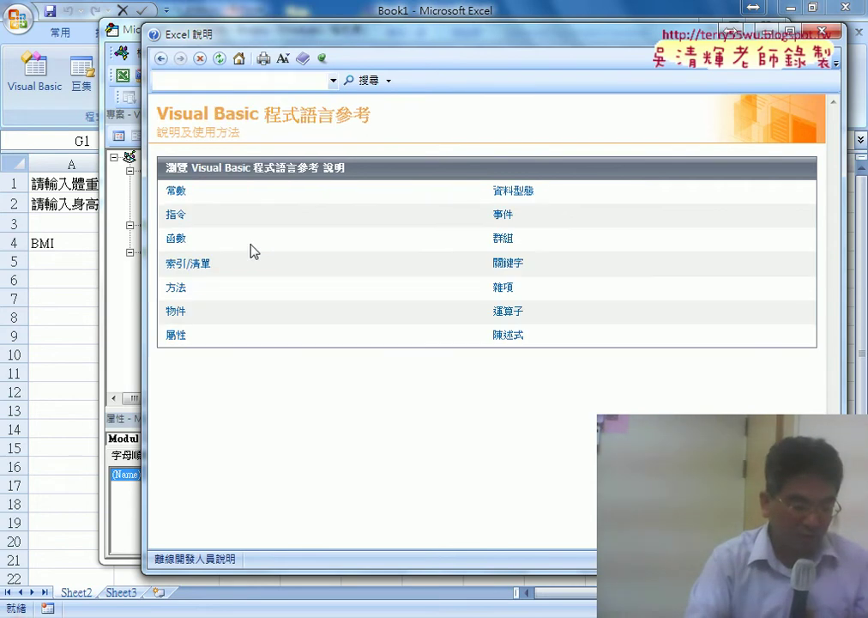
left_click(176, 240)
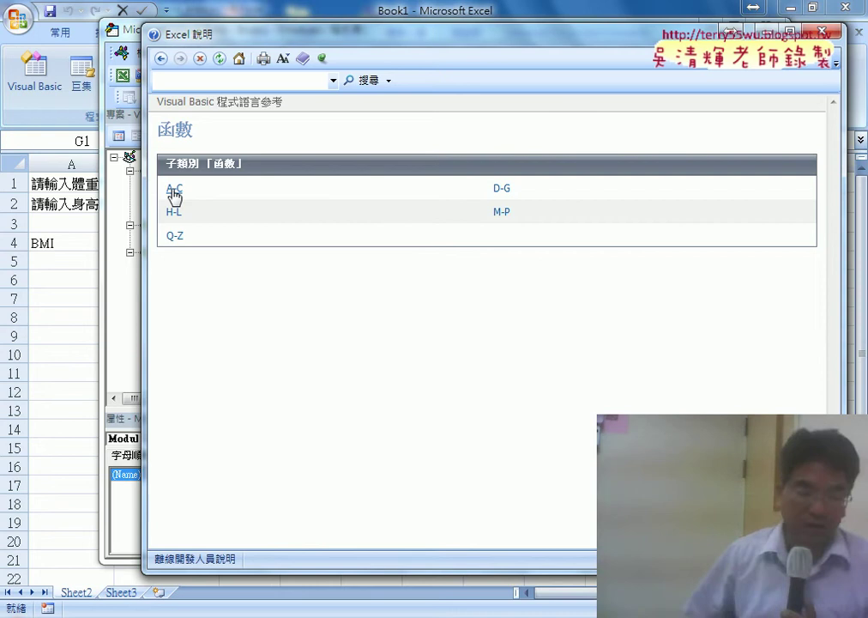
left_click(505, 212)
scroll(524, 225, "down", 5)
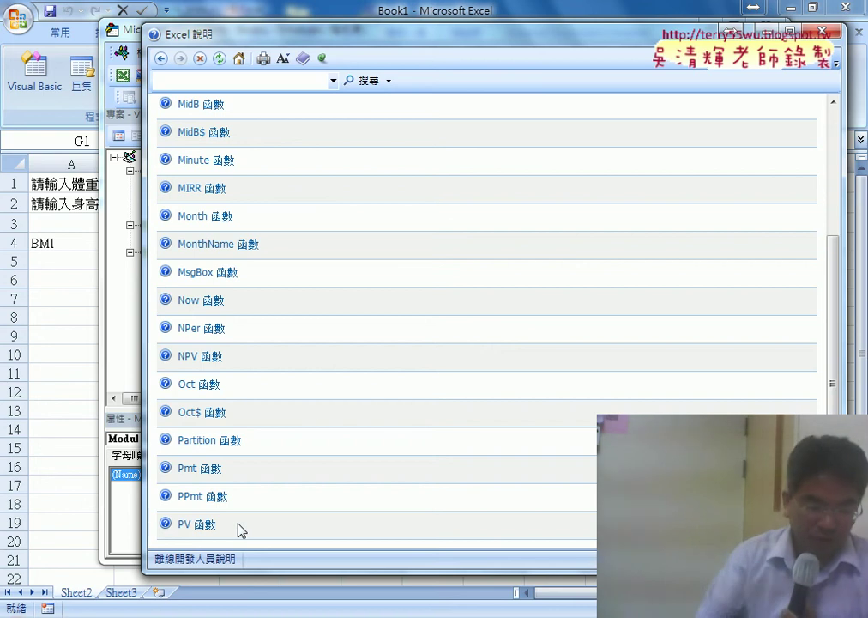
key("alt+F4")
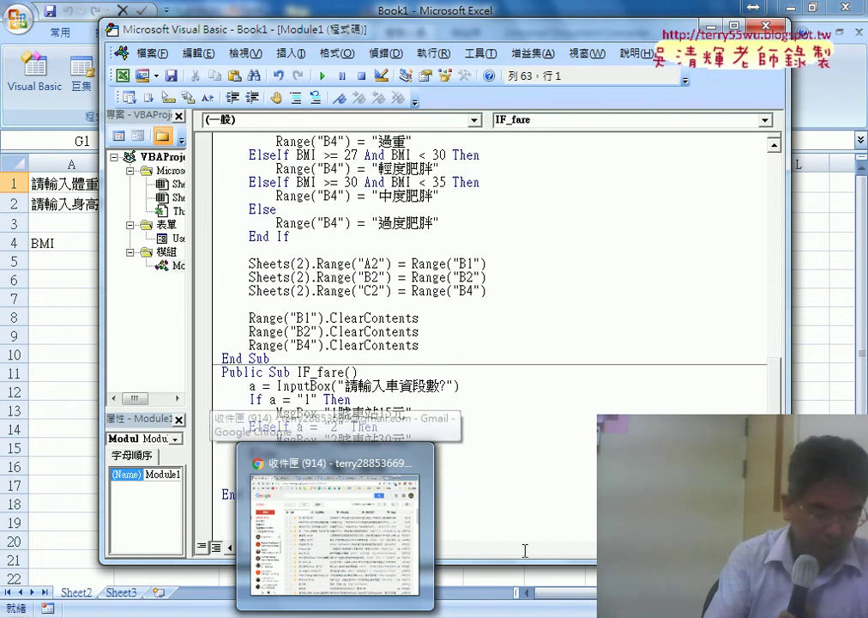
Return to the Excel BMI worksheet and select cell F1
left_click(379, 426)
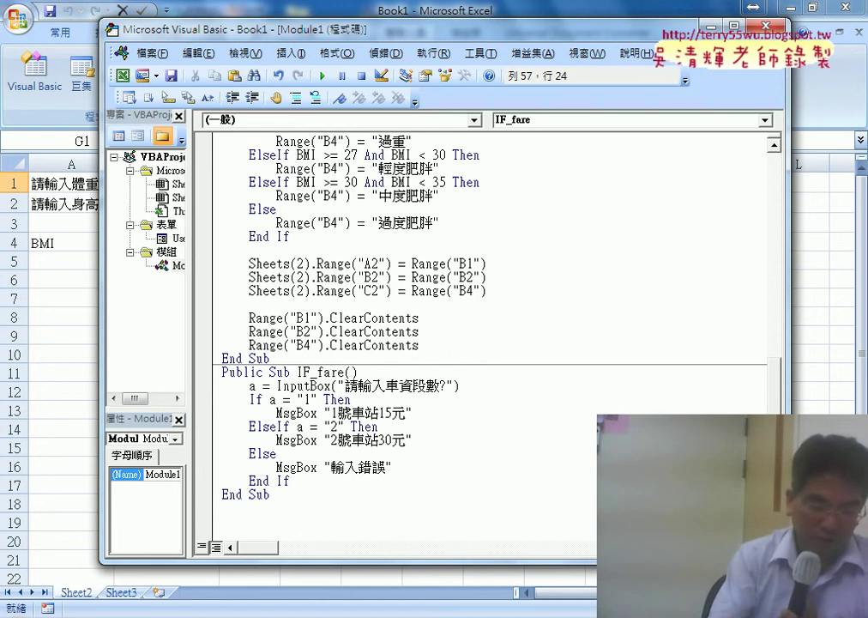
left_click(832, 405)
left_click(446, 180)
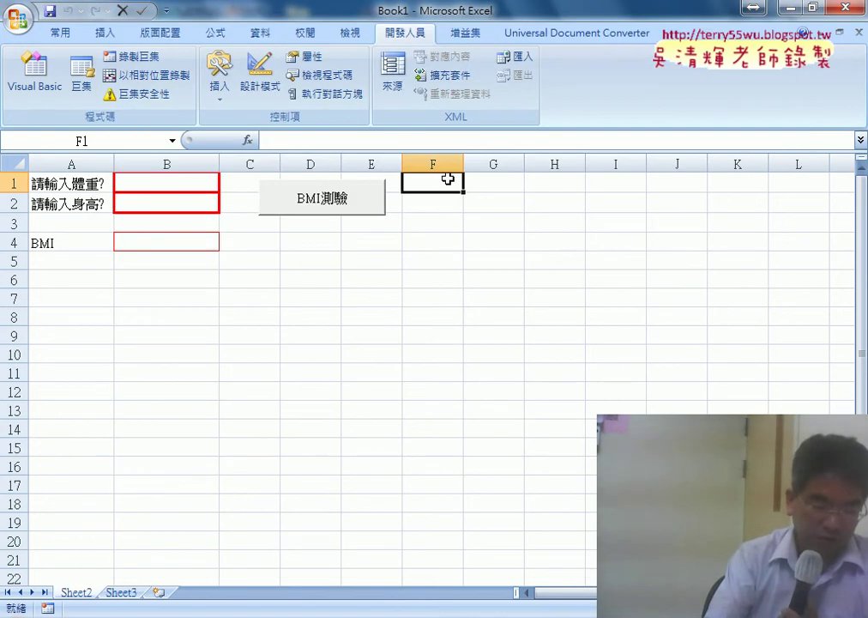
Read the PI function's description in Insert Function for cell F1
left_click(247, 140)
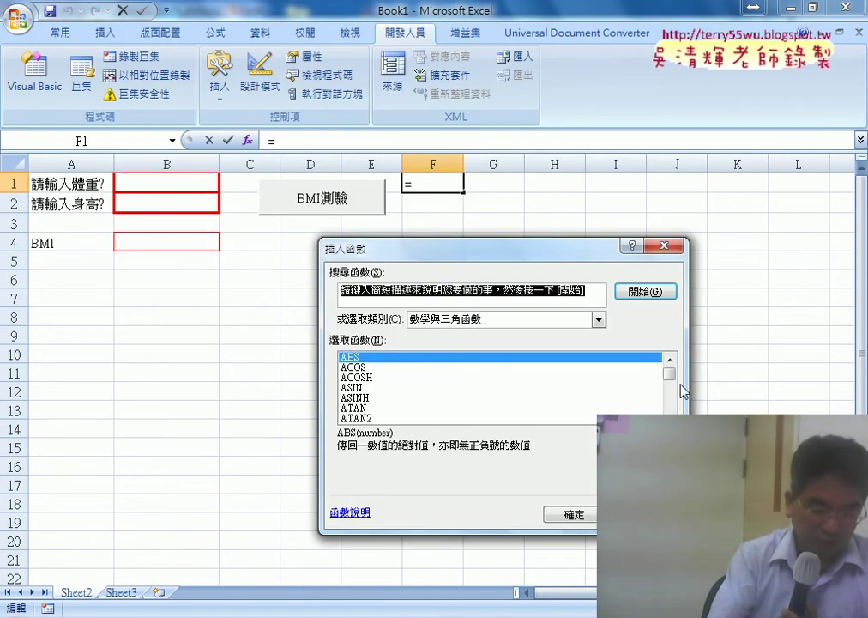
mouse_move(669, 374)
left_mouse_down()
mouse_move(671, 429)
mouse_move(670, 393)
left_mouse_up()
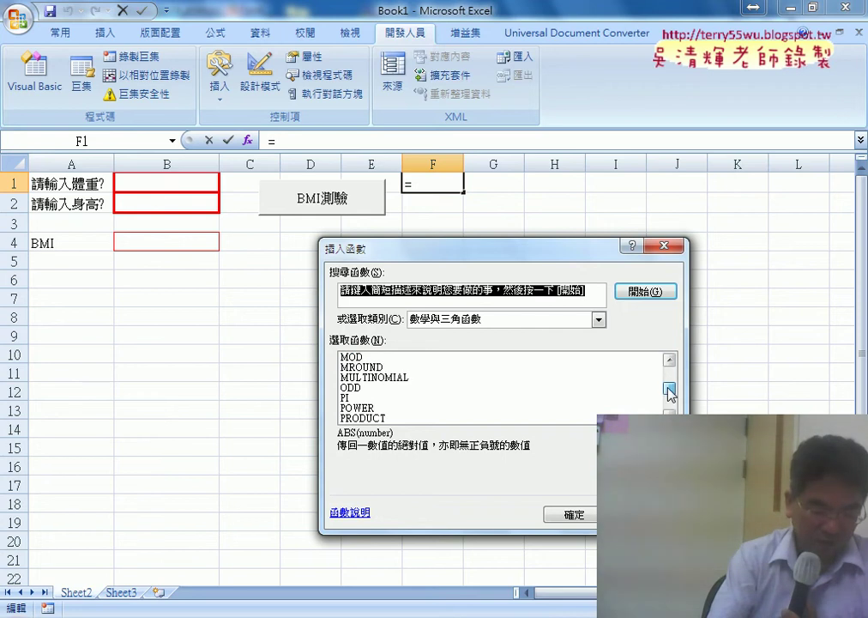
left_click(367, 398)
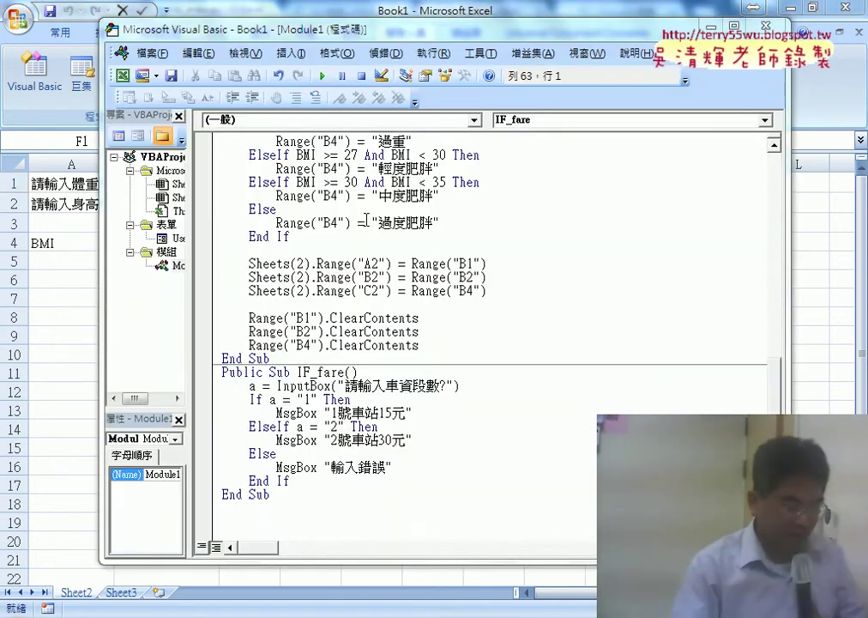
Add a public Sub named cycle_area to Module1 and delete the blank lines above it
left_click(296, 55)
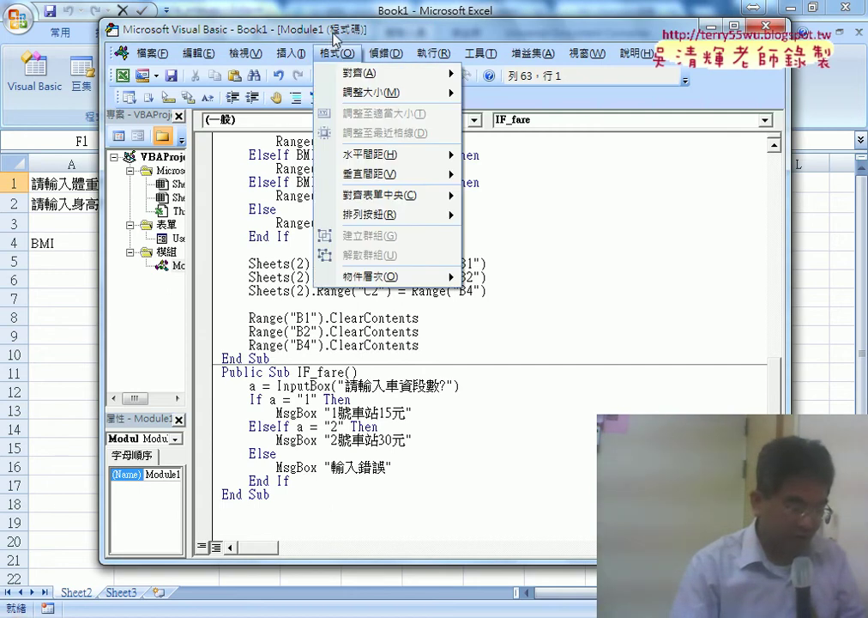
left_click_drag(262, 28, 368, 28)
left_click(398, 51)
left_click(412, 72)
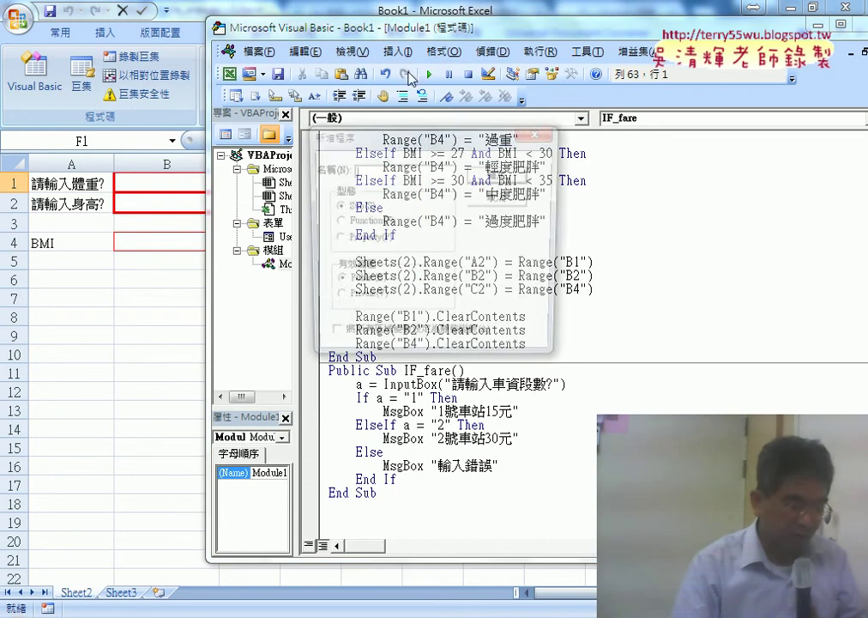
right_click(403, 171)
left_click(420, 240)
type("cycle_area")
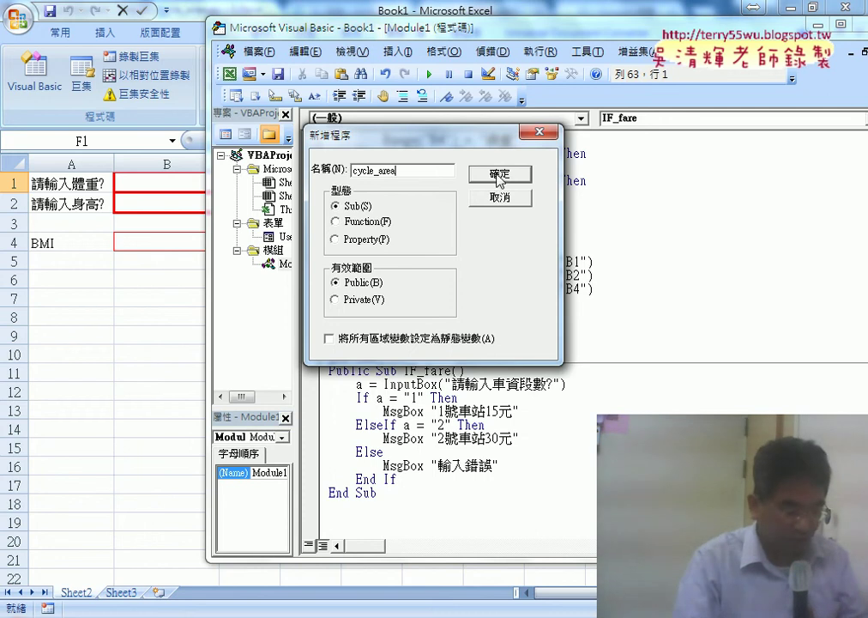
left_click(499, 174)
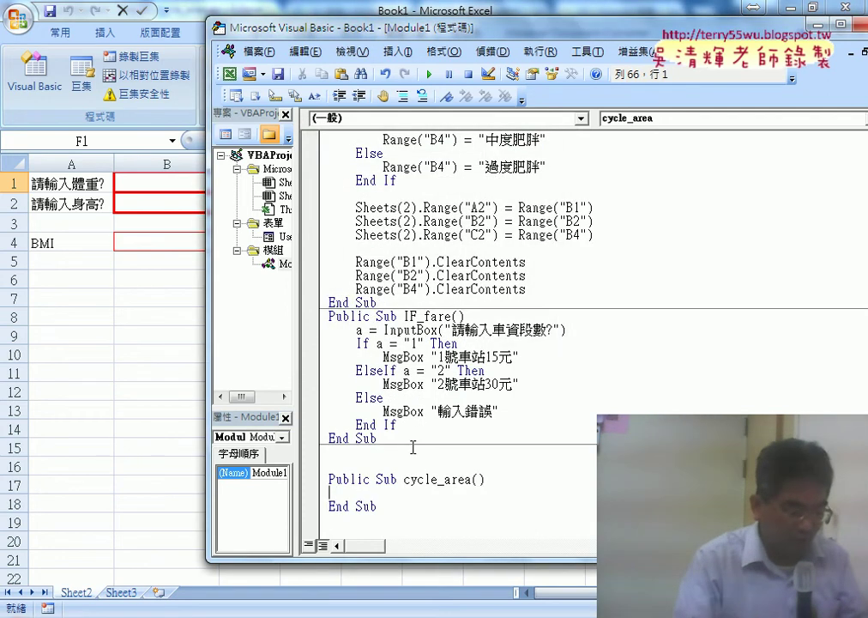
left_click_drag(413, 447, 405, 460)
key("Delete")
key("Delete")
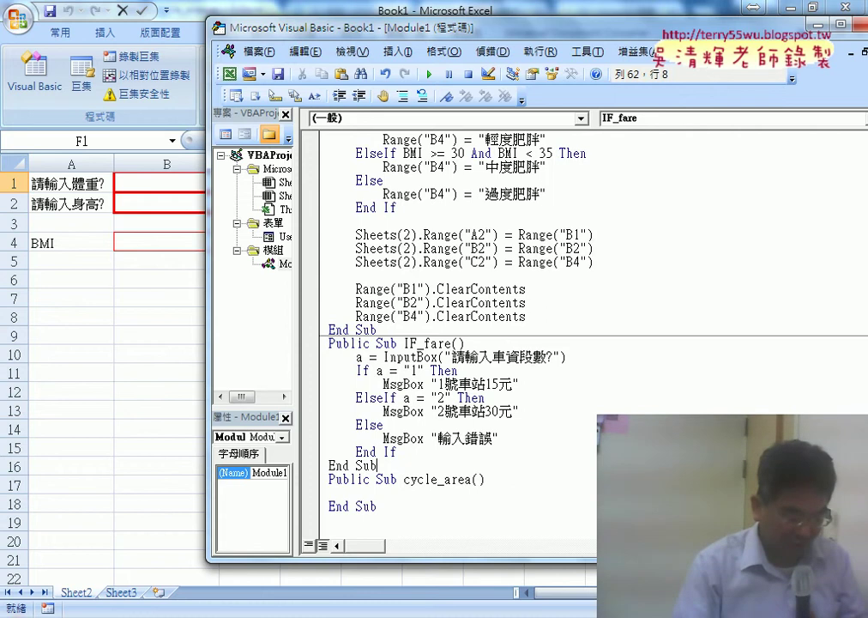
Copy lines 2–4 of cycle_area.py in Eclipse and return to the VBA editor
left_click(369, 514)
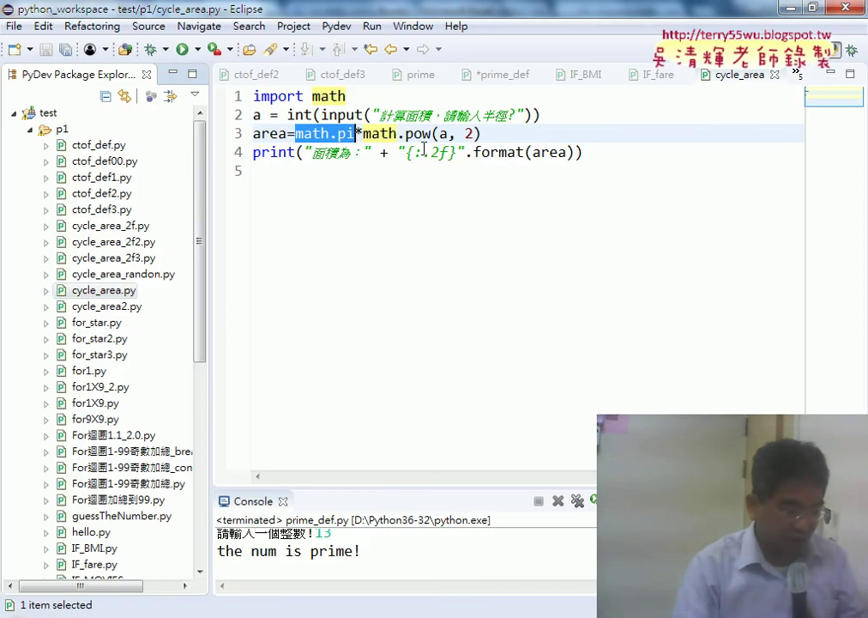
left_click_drag(601, 156, 243, 116)
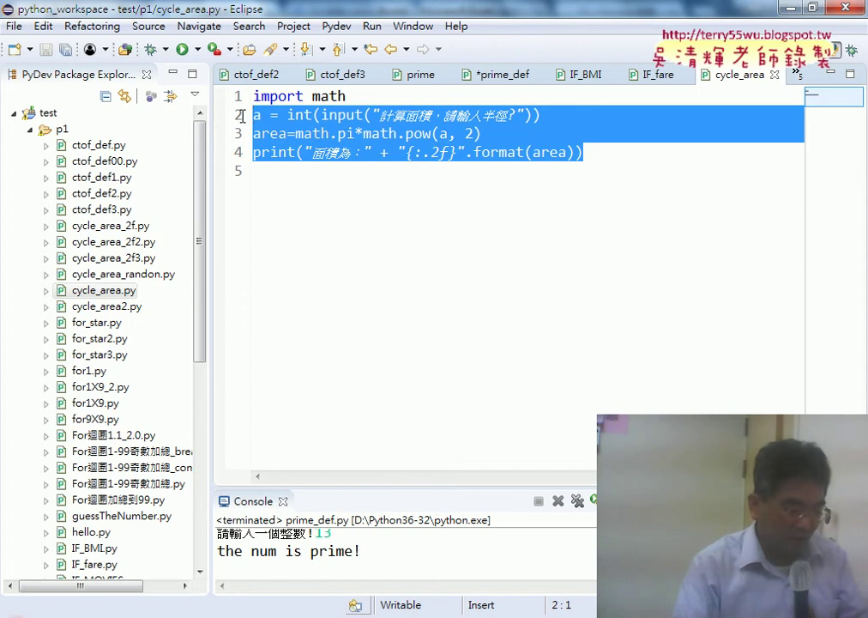
right_click(319, 150)
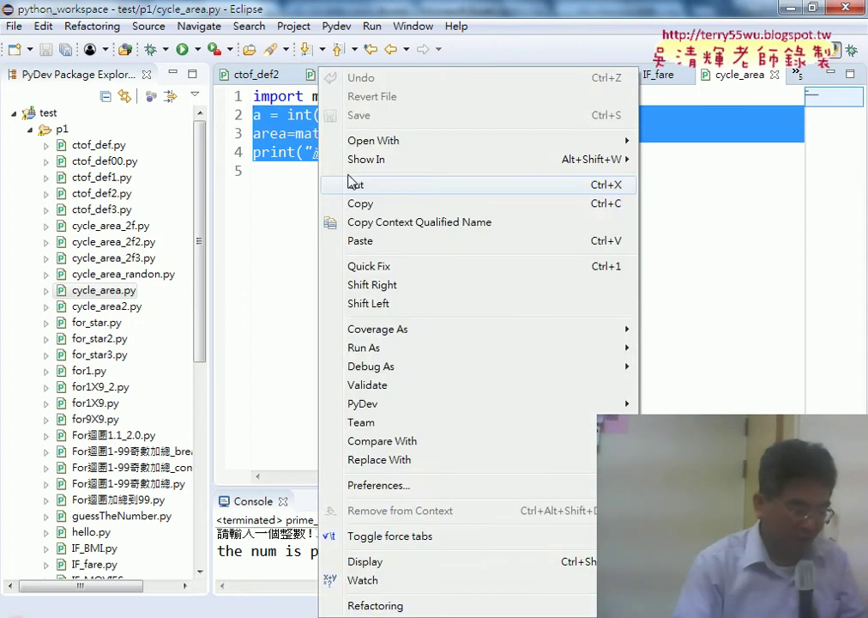
left_click(354, 203)
key("alt+Tab")
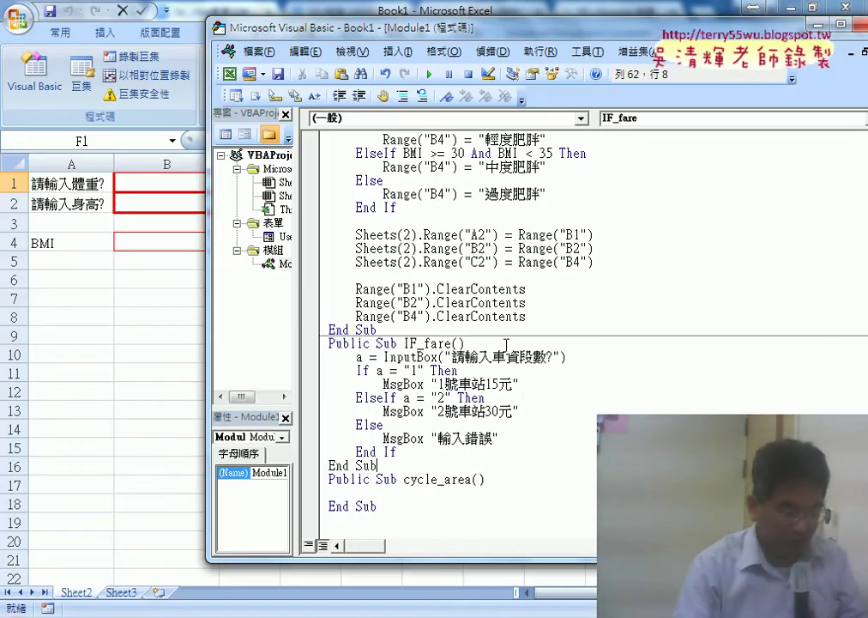
Paste the three Python lines into cycle_area and indent them one level
left_click(351, 494)
right_click(350, 494)
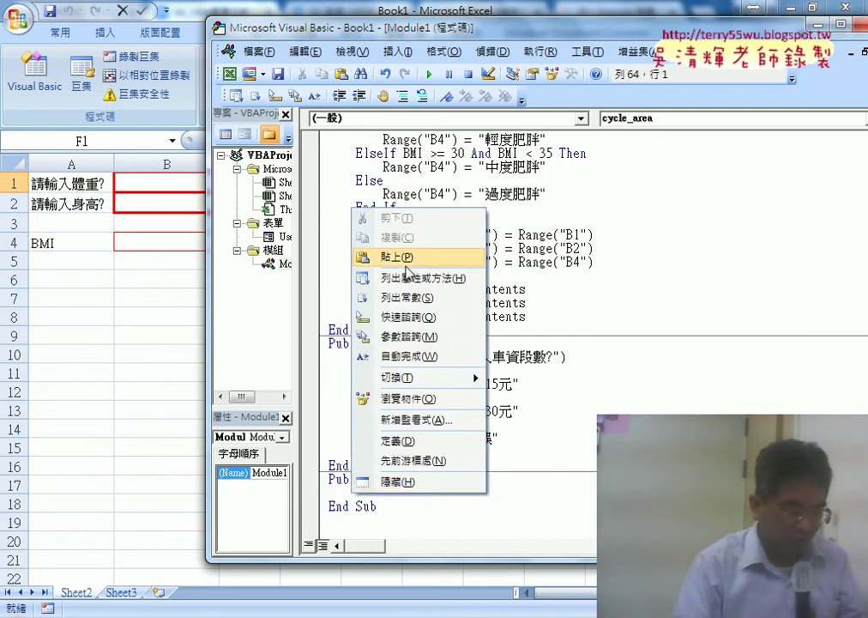
left_click(369, 253)
left_click_drag(605, 520, 321, 500)
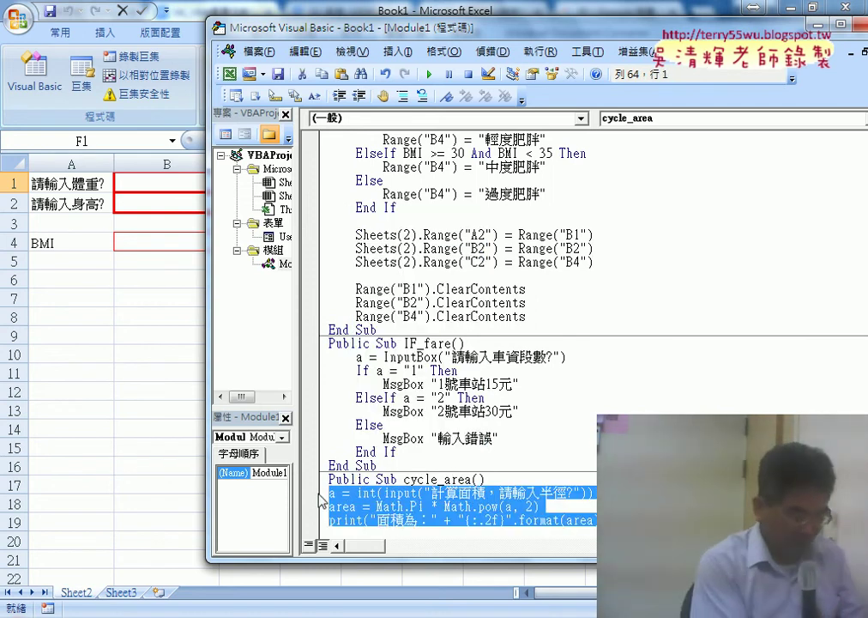
key("Tab")
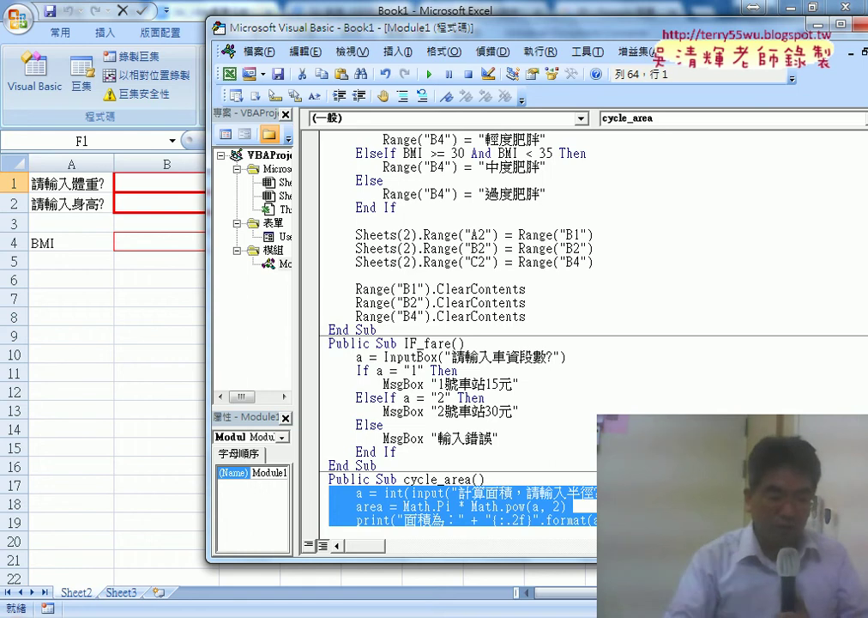
left_click_drag(493, 32, 386, 28)
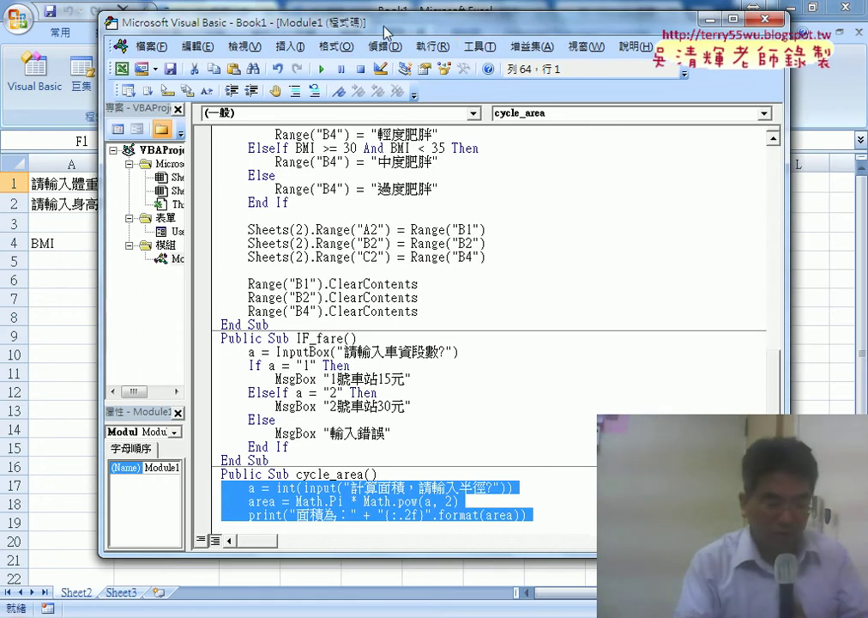
left_click(495, 48)
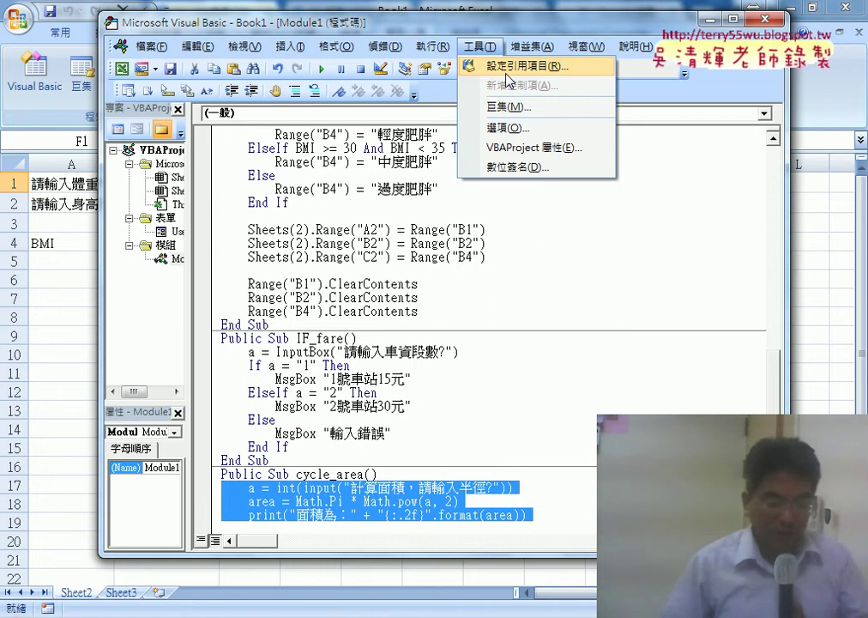
left_click(506, 72)
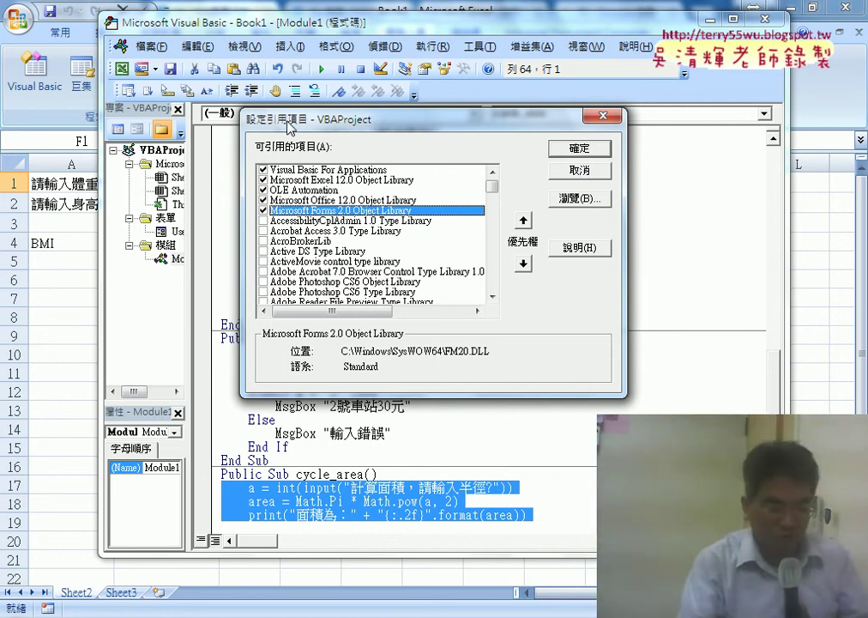
left_click(584, 171)
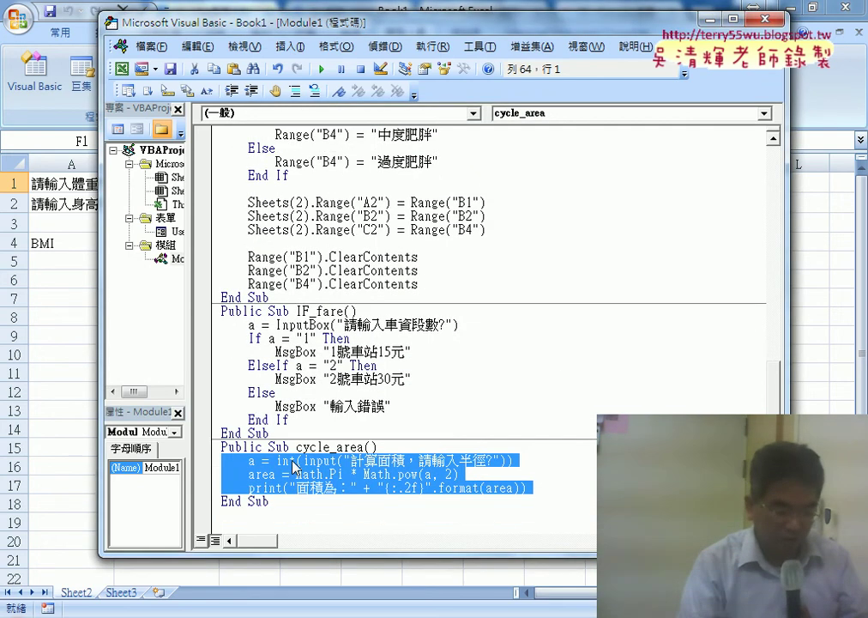
Turn the radius line into an InputBox call, removing int( and the extra parenthesis
left_click(295, 463)
left_click_drag(305, 463, 276, 463)
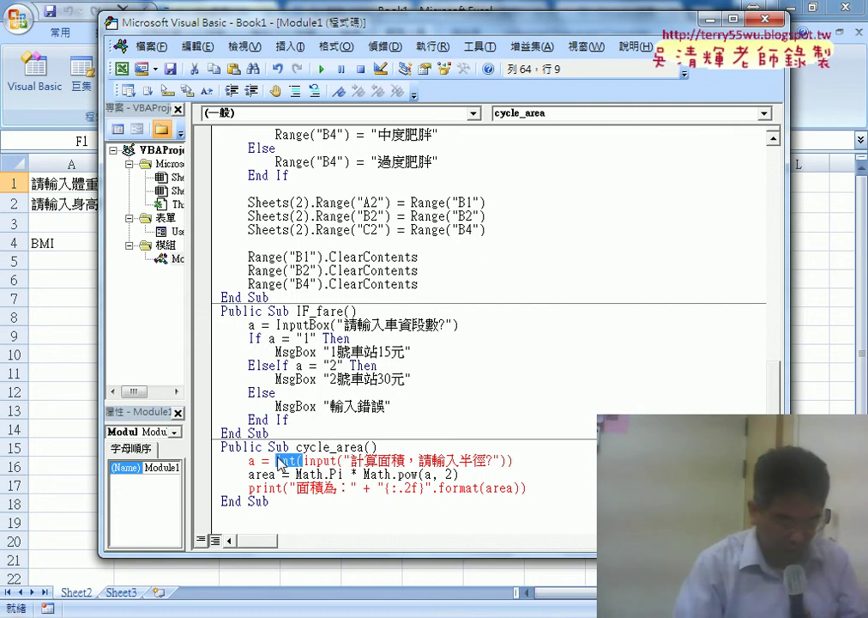
key("Delete")
left_click(310, 462)
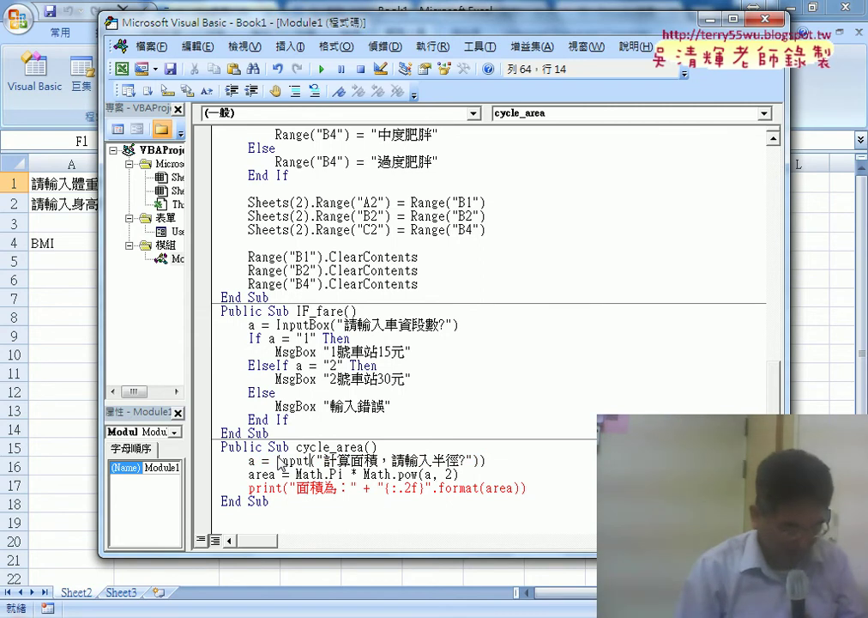
type("box")
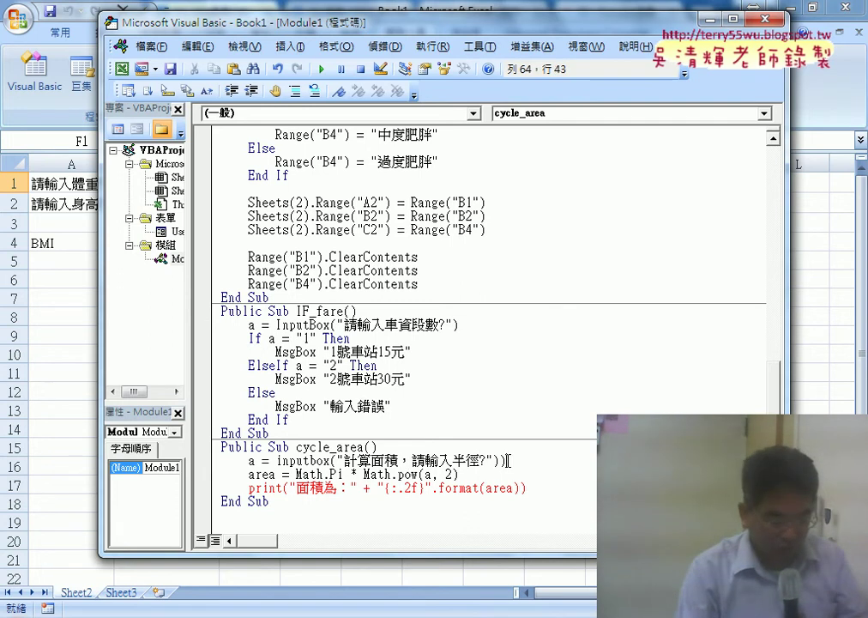
left_click_drag(403, 462, 344, 462)
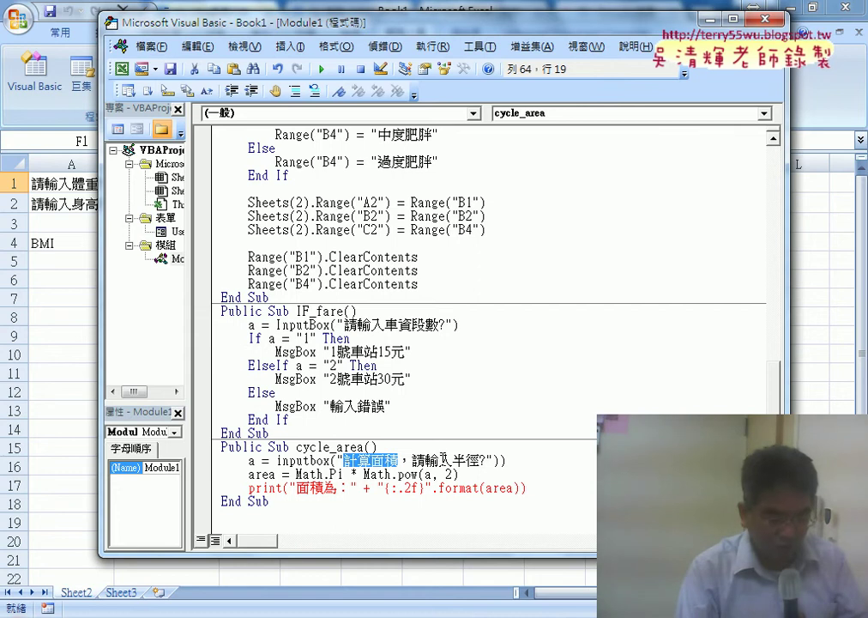
left_click(504, 461)
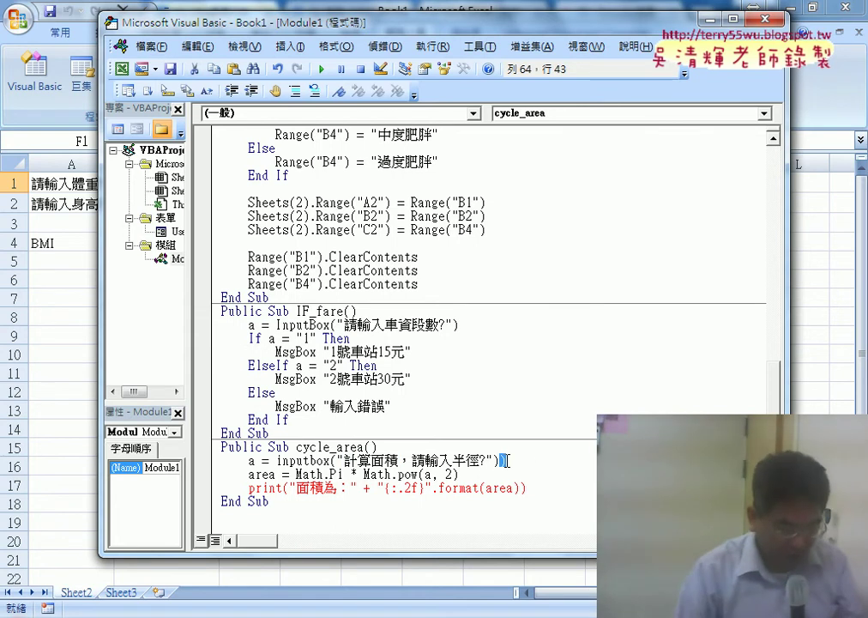
key("BackSpace")
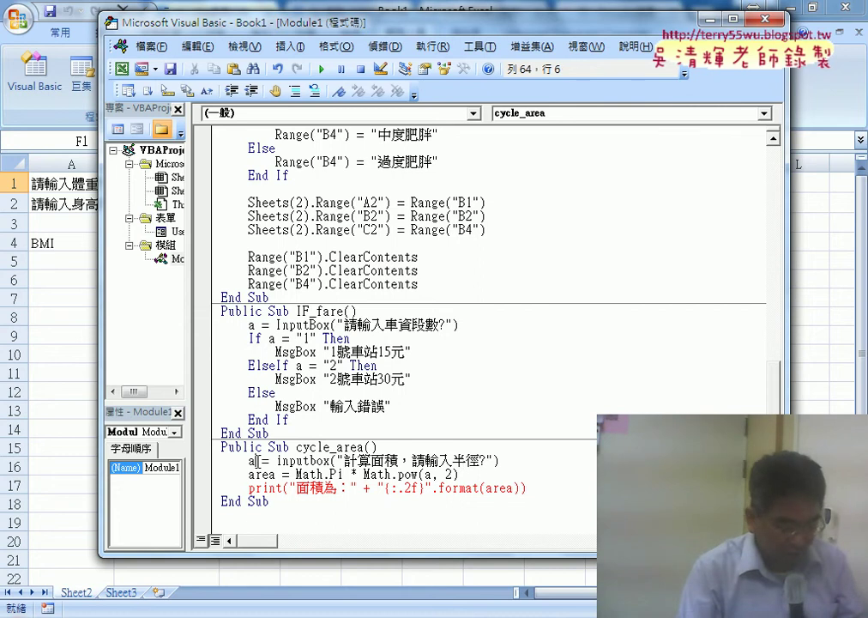
Drop Math. so the area line uses Pi, and start an indented line under the Sub header
left_click_drag(296, 474, 330, 474)
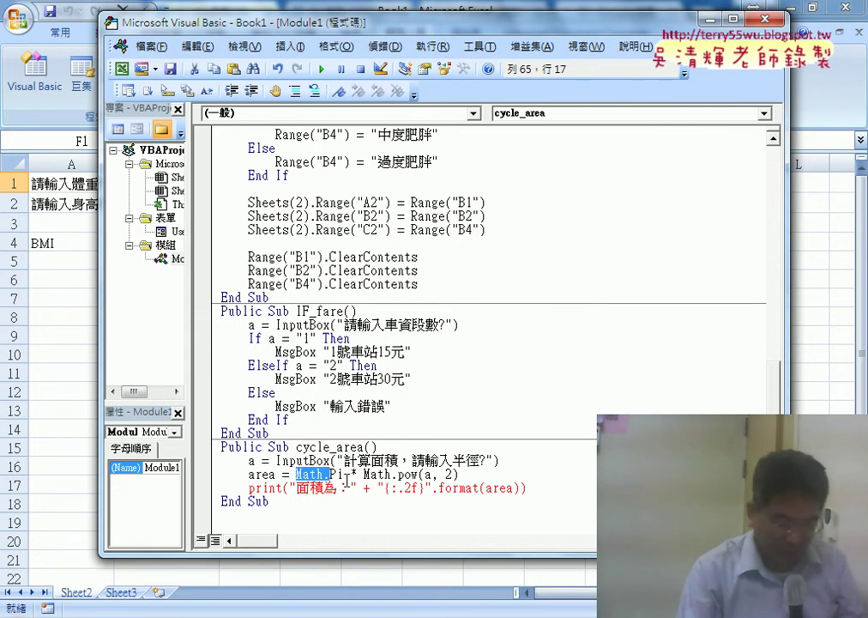
key("Delete")
left_click(402, 446)
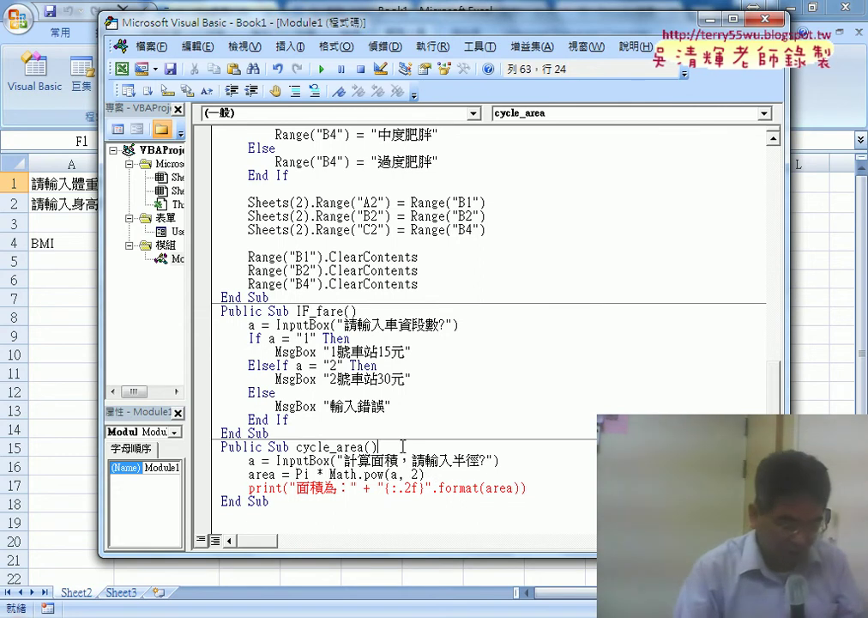
key("Return")
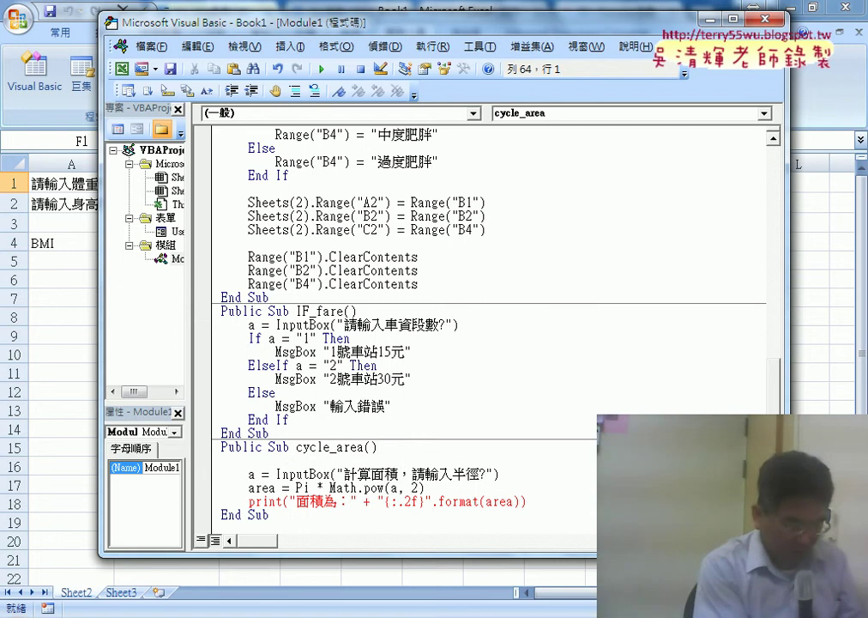
key("Tab")
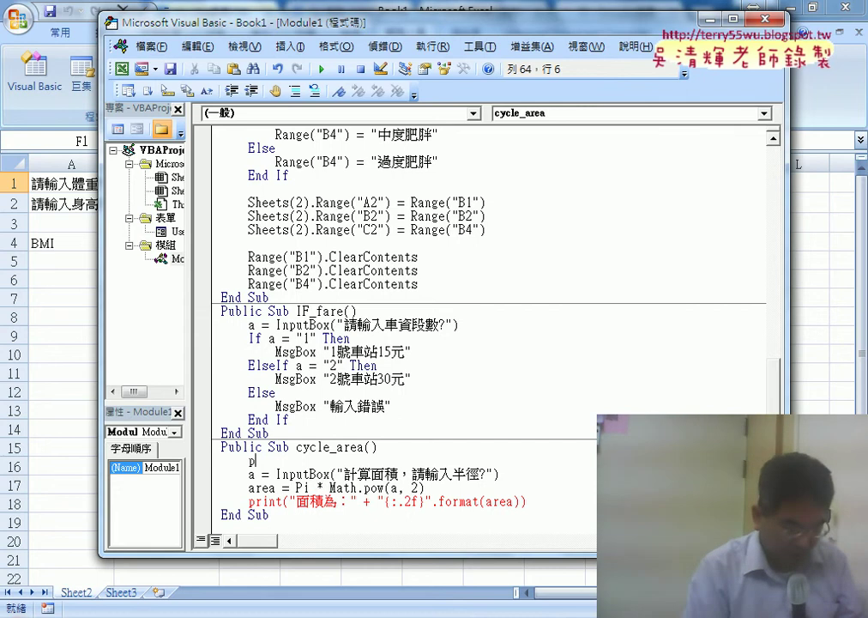
Define Pi = 3.14159265359 on the new line
type("i=3.1")
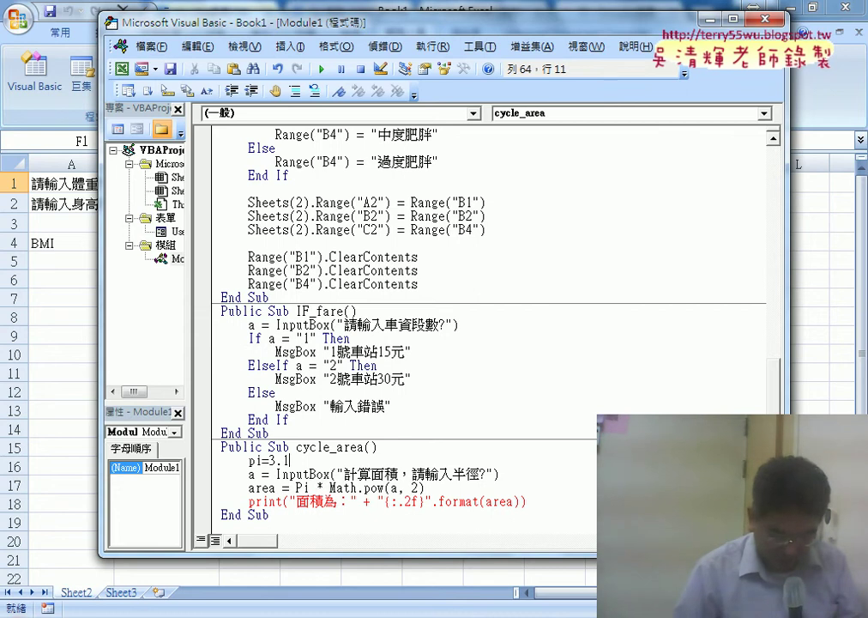
type("4159265")
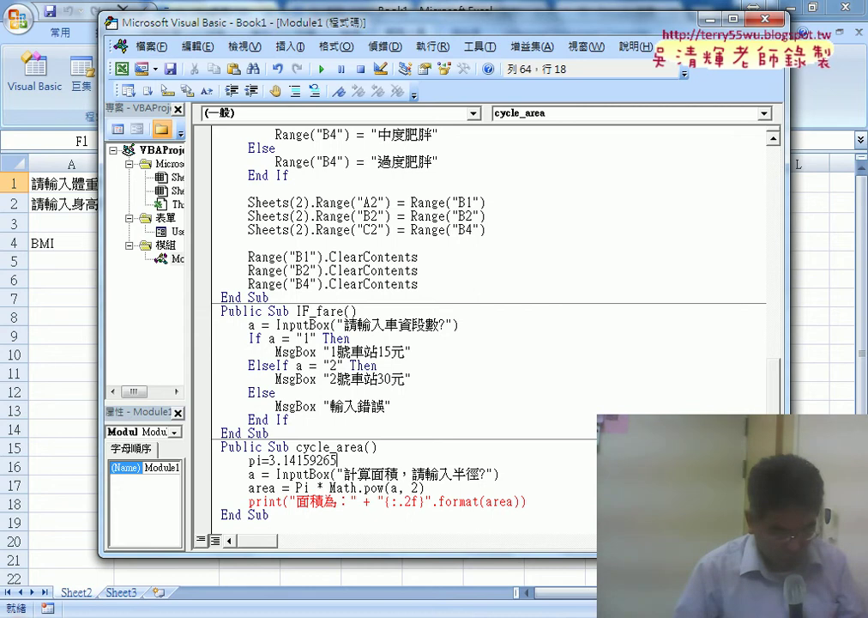
type("359")
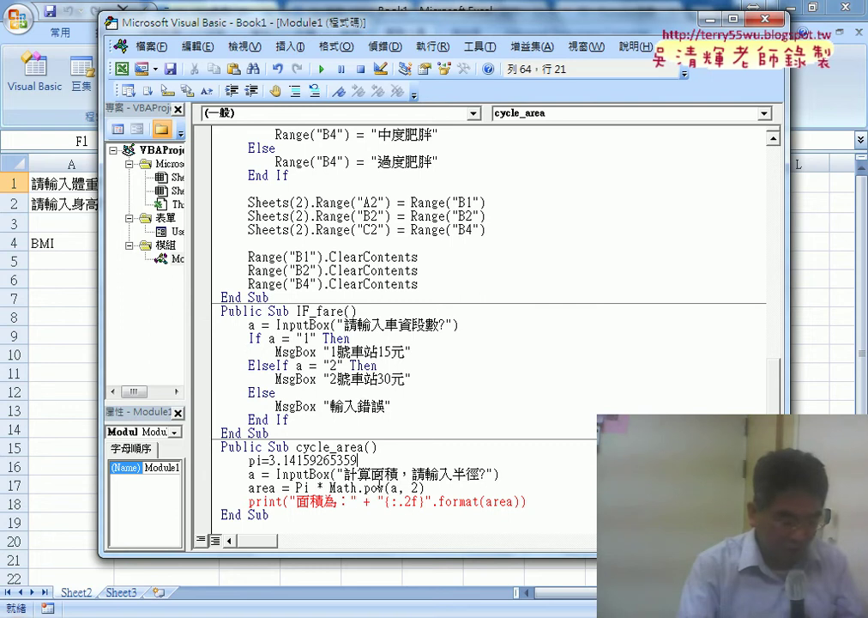
left_click(350, 501)
left_click_drag(383, 461, 277, 461)
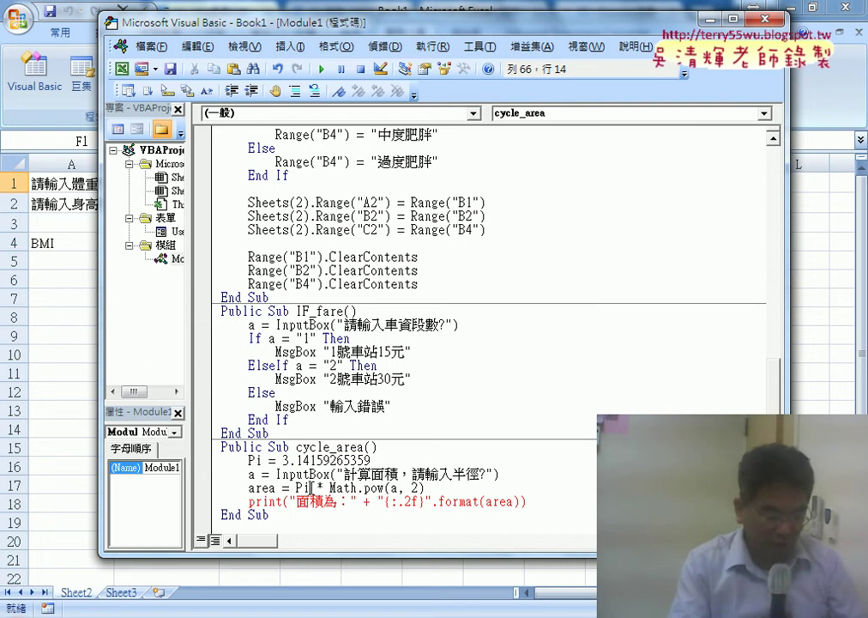
Replace Math.pow(a, 2) with a ^ 2 on the area line
mouse_move(307, 487)
left_mouse_down()
mouse_move(296, 487)
mouse_move(381, 488)
left_mouse_up()
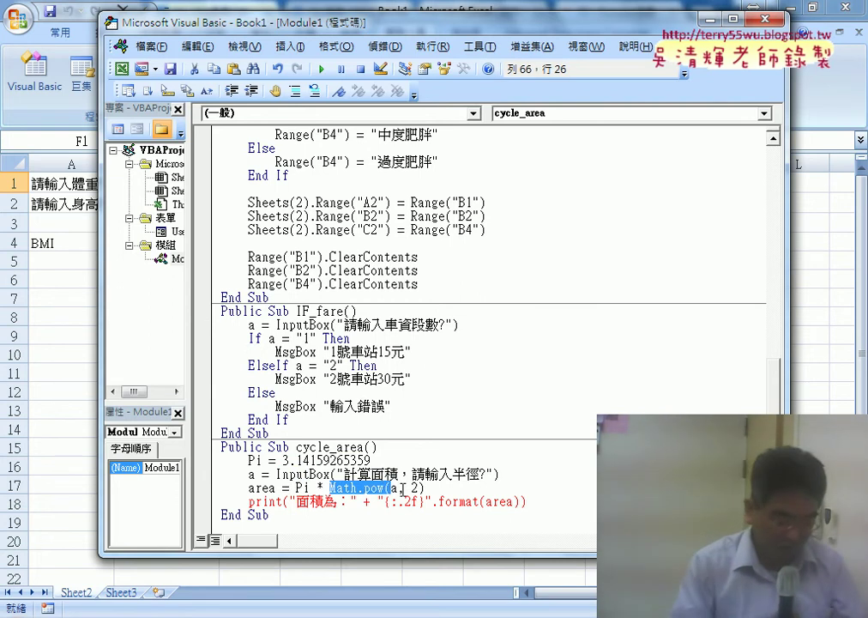
key("Delete")
key("Delete")
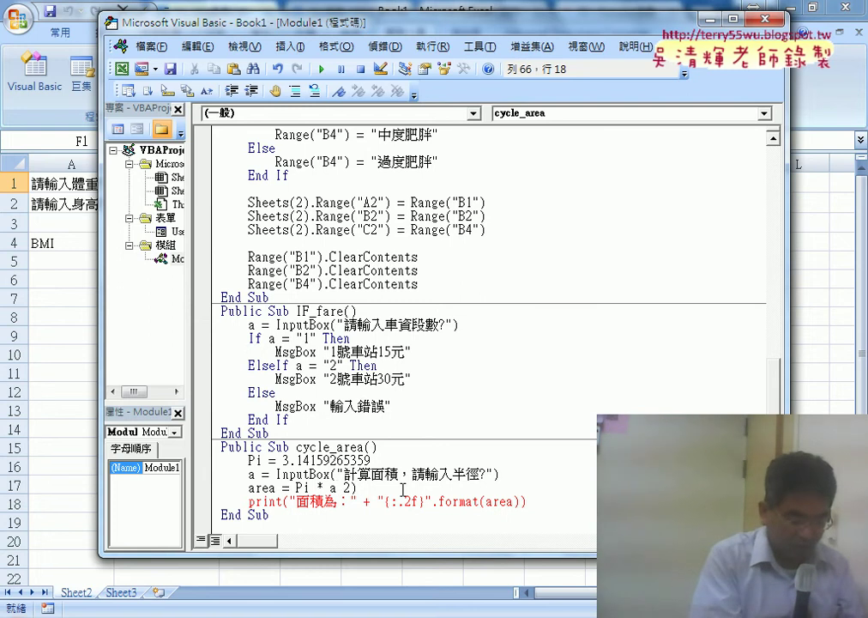
type("^")
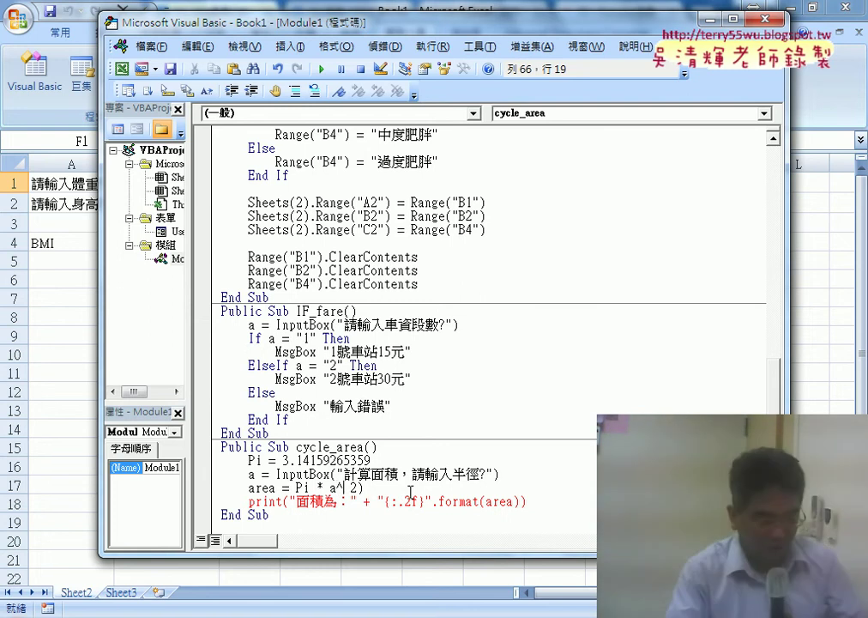
left_click(366, 487)
key("BackSpace")
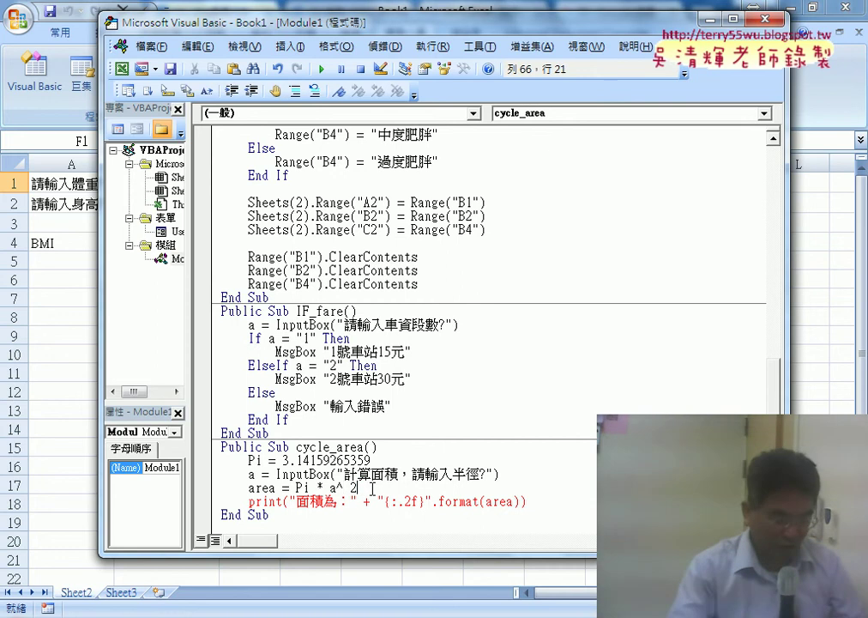
Change print to msgbox on the output line and dismiss the compile error
left_click_drag(283, 501, 249, 501)
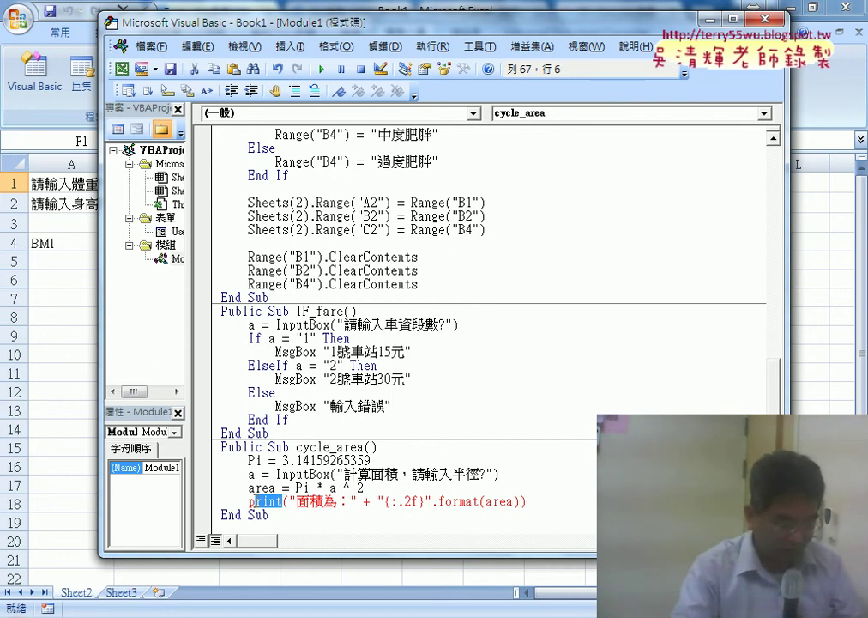
type("m")
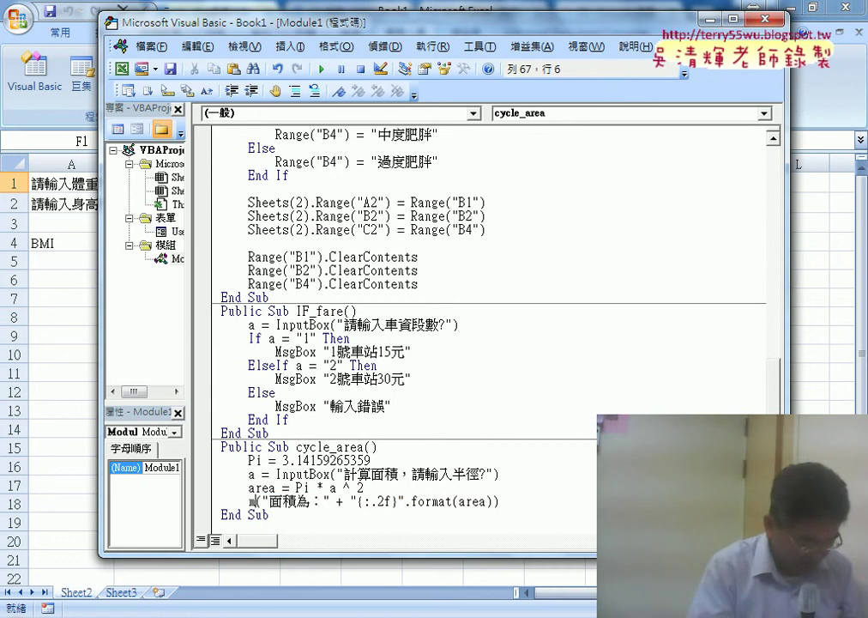
type("sg")
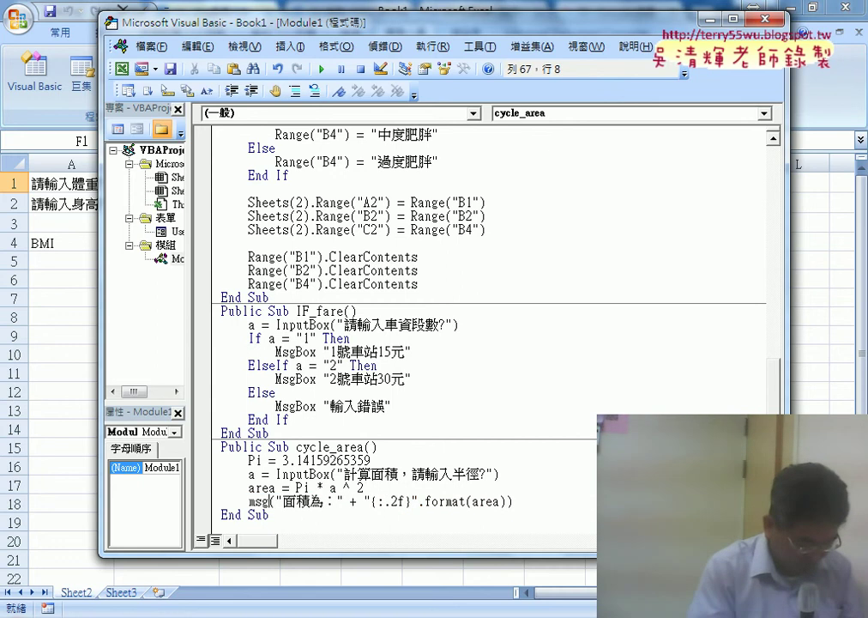
type("box")
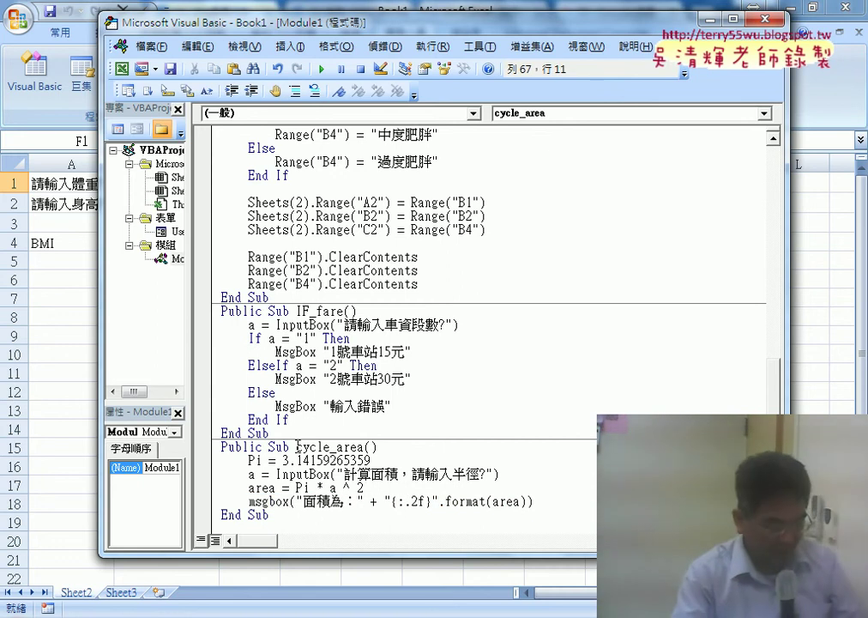
left_click(316, 343)
left_click(445, 393)
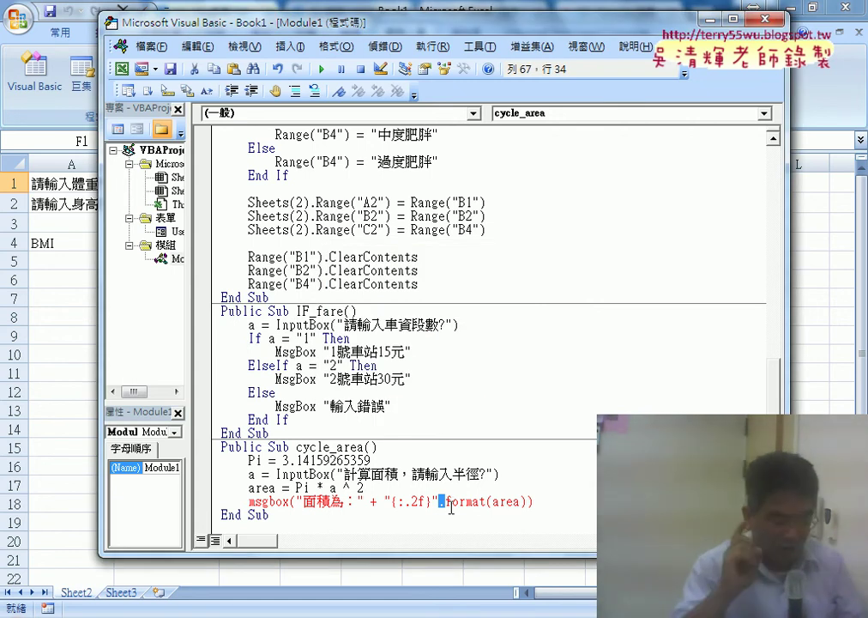
Replace the Python .format code with & so the message joins "面積為：" and area
left_click(390, 502)
left_click_drag(369, 501, 470, 503)
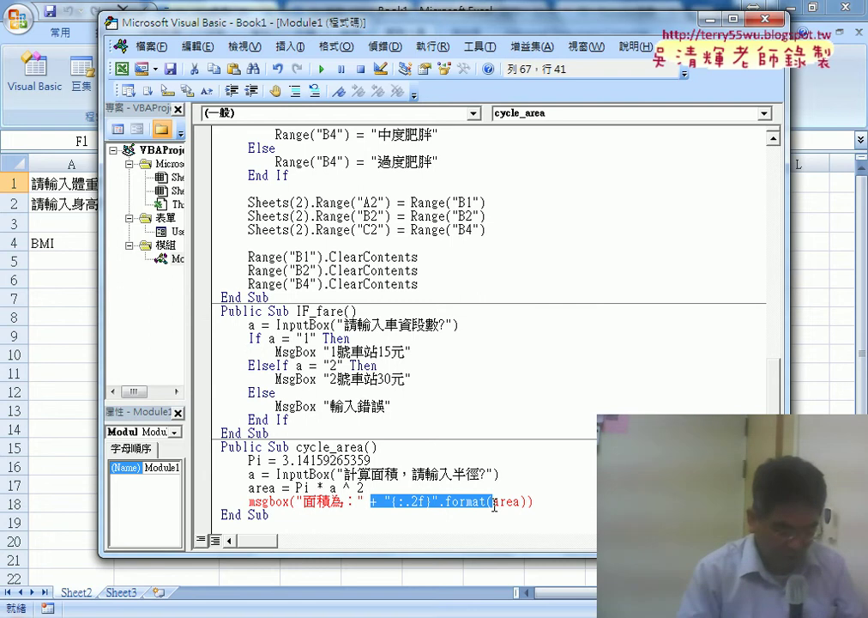
key("Delete")
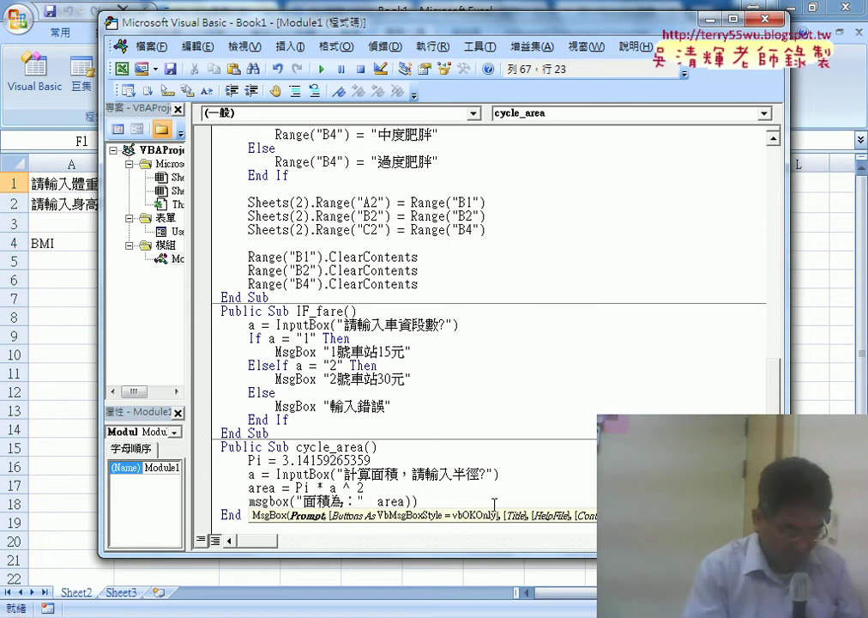
type("&")
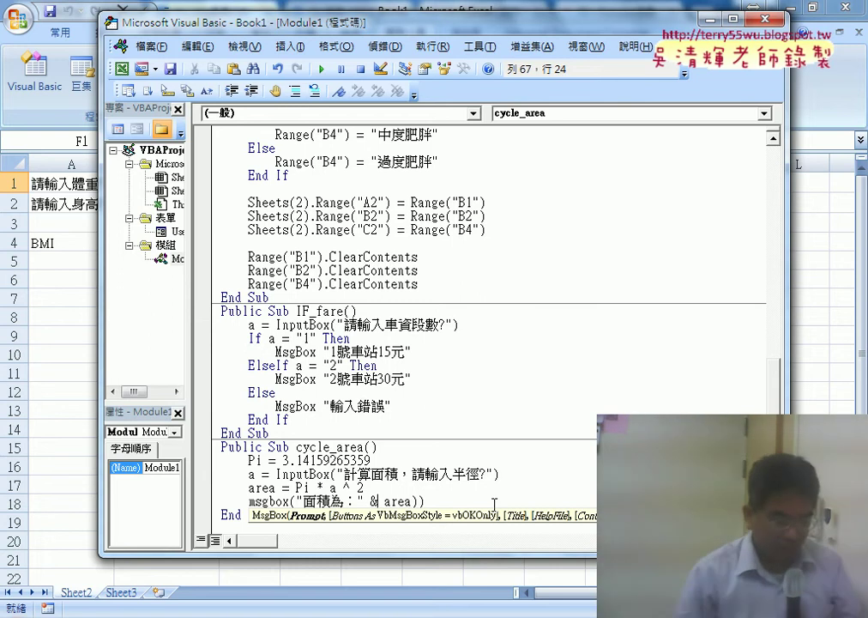
key("BackSpace")
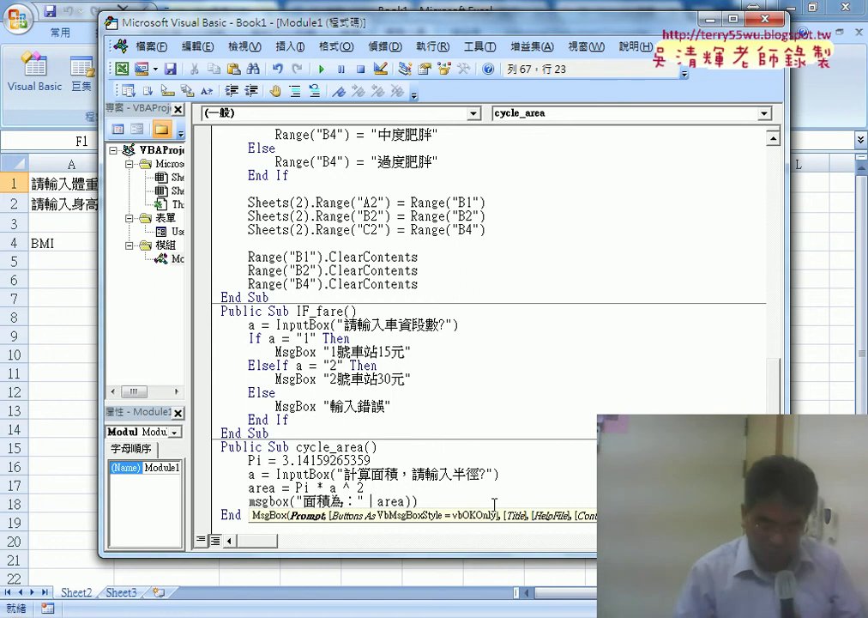
type("+")
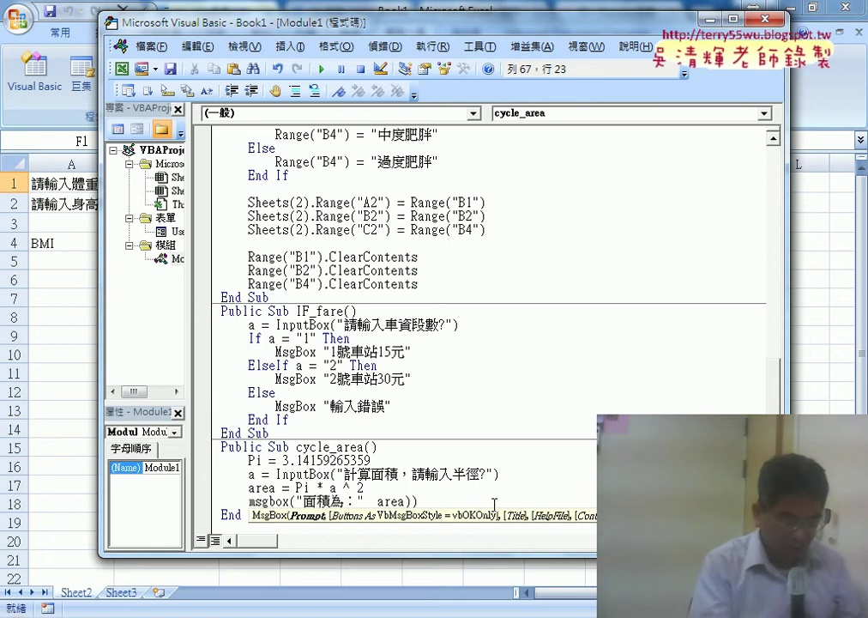
type("&")
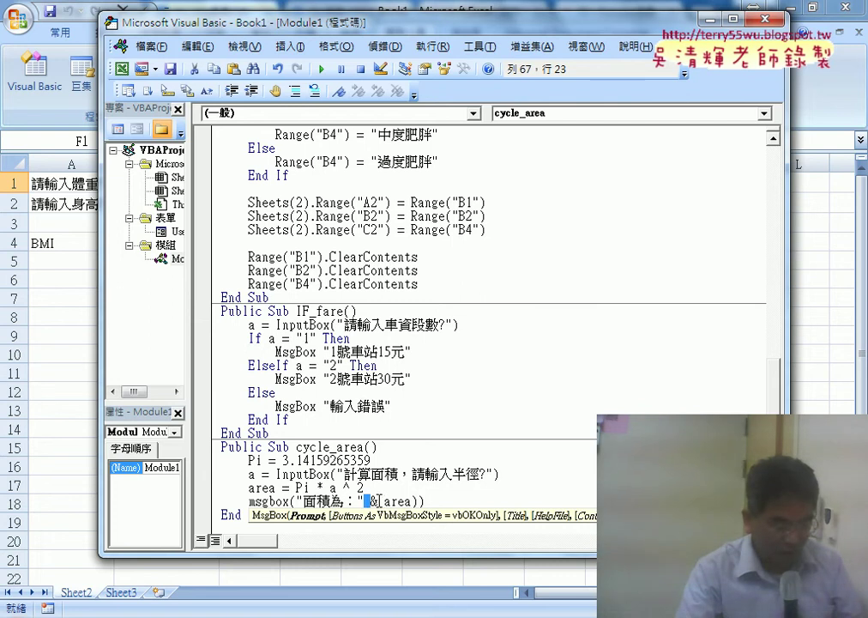
scroll(505, 491, "down", 1)
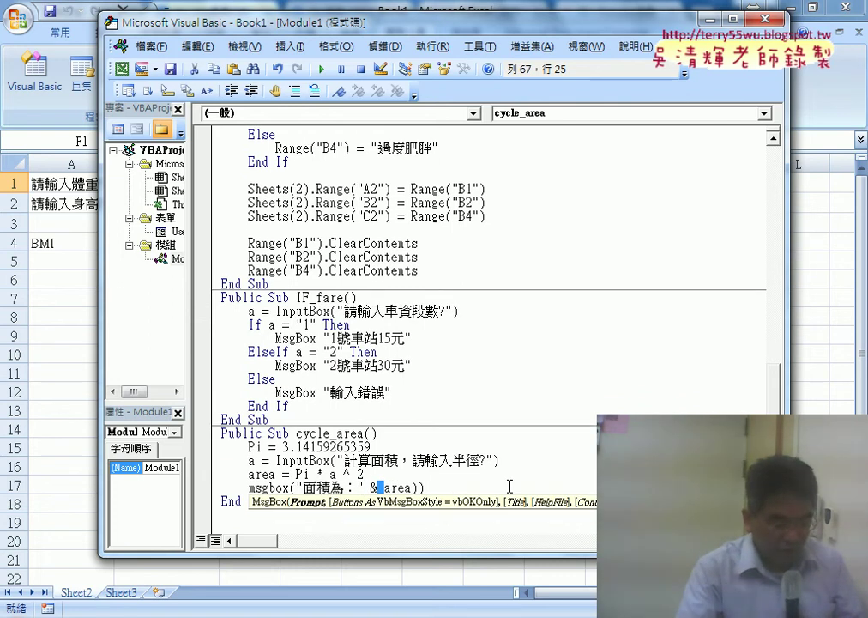
left_click(415, 489)
key("Left")
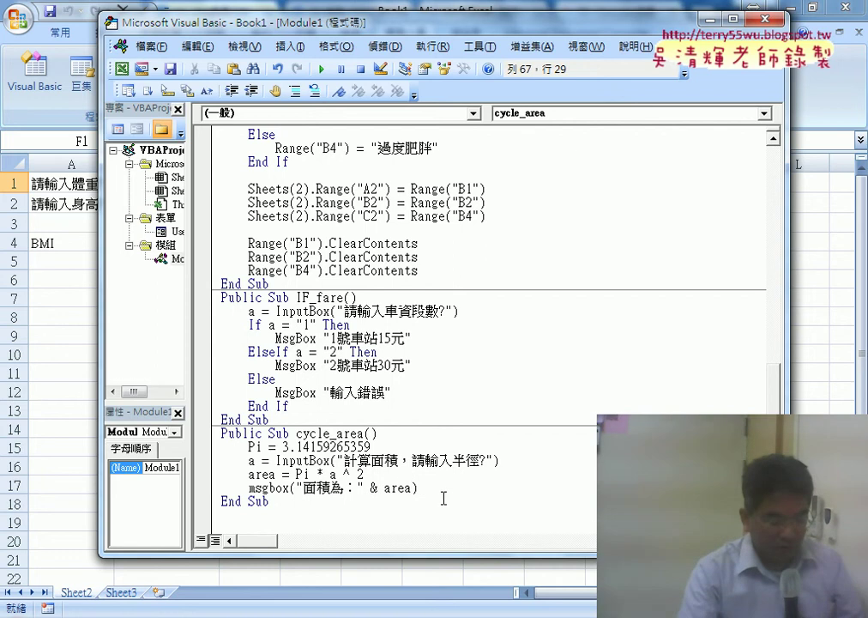
Go over the message's label and area variable, then let VBA reformat the line to MsgBox
left_click_drag(412, 488, 385, 489)
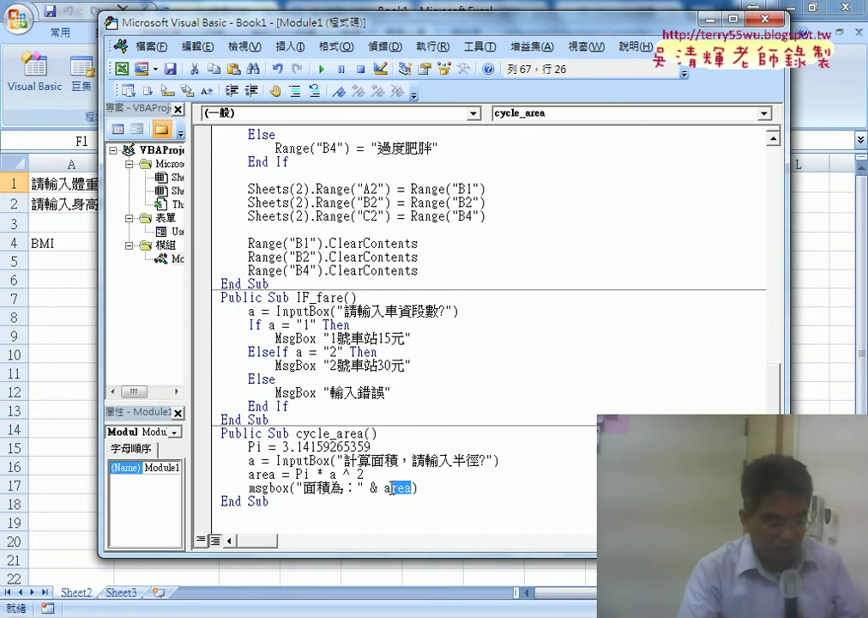
left_click_drag(296, 488, 407, 490)
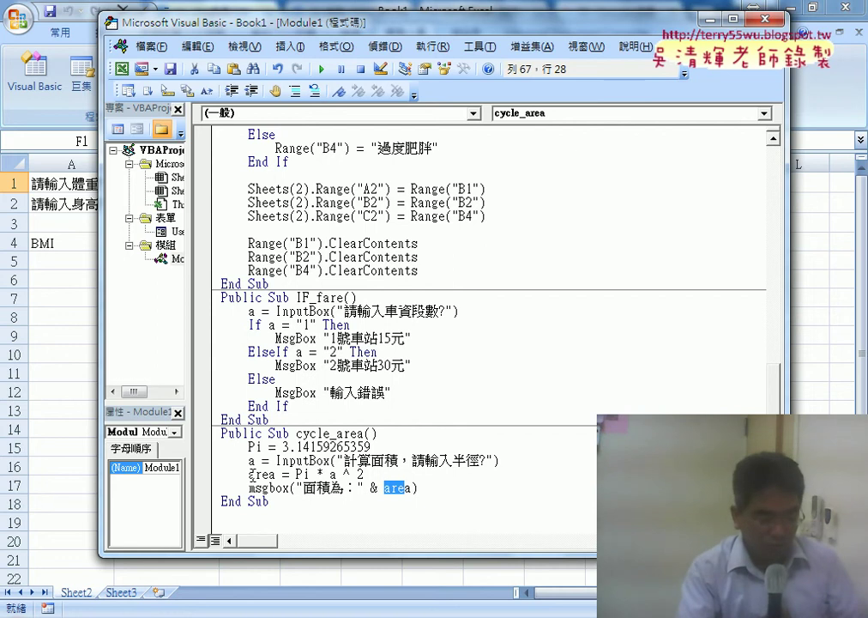
mouse_move(412, 488)
left_mouse_down()
mouse_move(371, 488)
mouse_move(412, 488)
left_mouse_up()
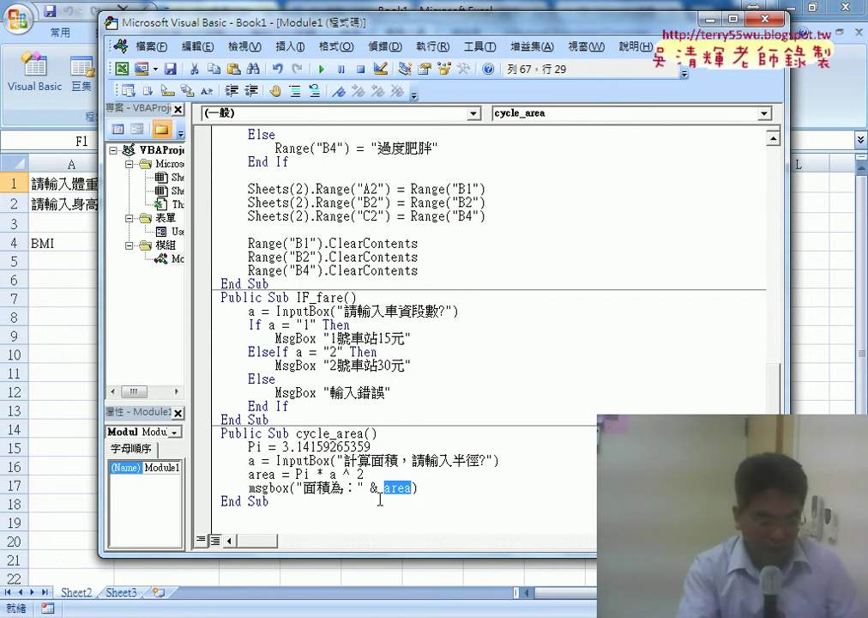
left_click(504, 461)
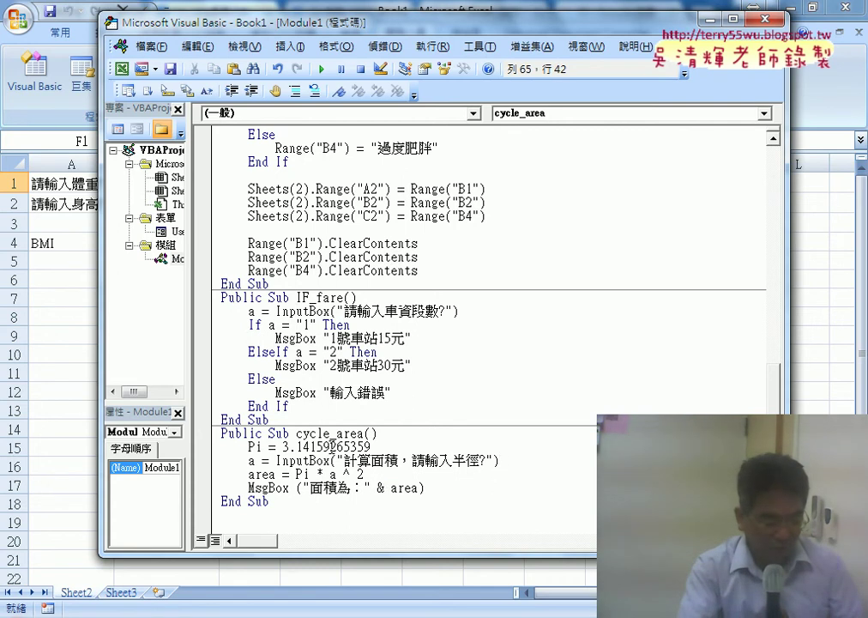
Walk through the Pi, InputBox, Pi * a ^ 2 and MsgBox lines of cycle_area
left_click(331, 446)
left_click(340, 461)
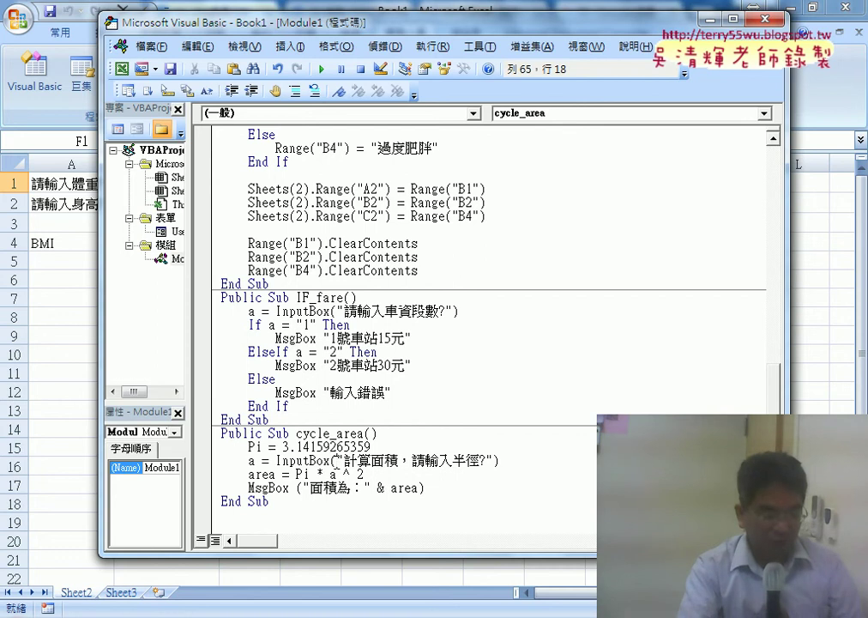
left_click_drag(298, 474, 364, 474)
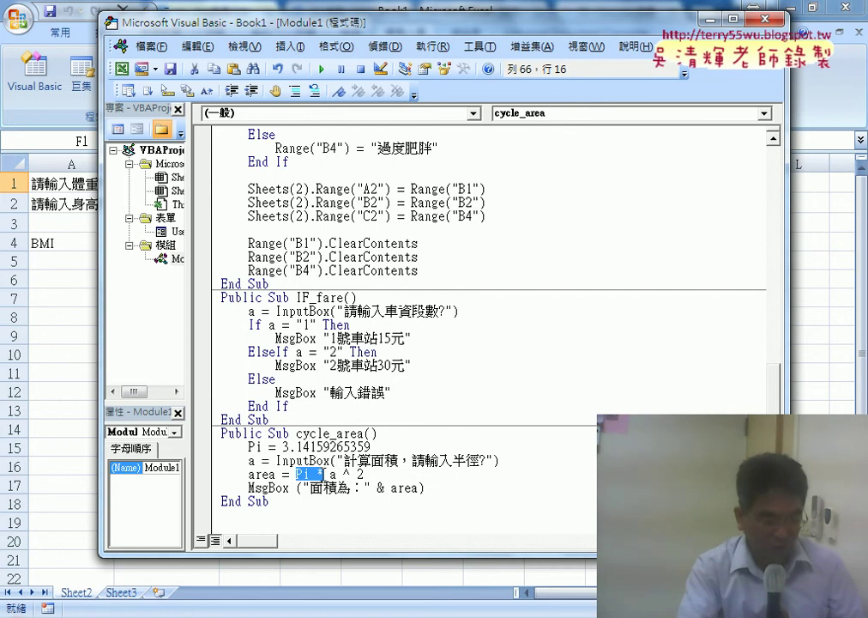
left_click(403, 487)
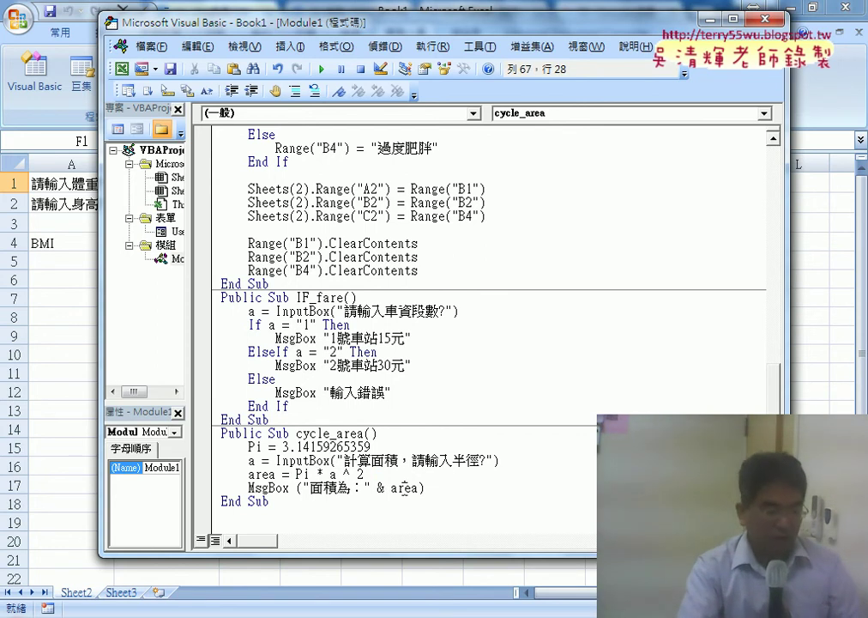
Run cycle_area with radius 6, read the unrounded area 113.09733552924, and dismiss it
left_click(324, 70)
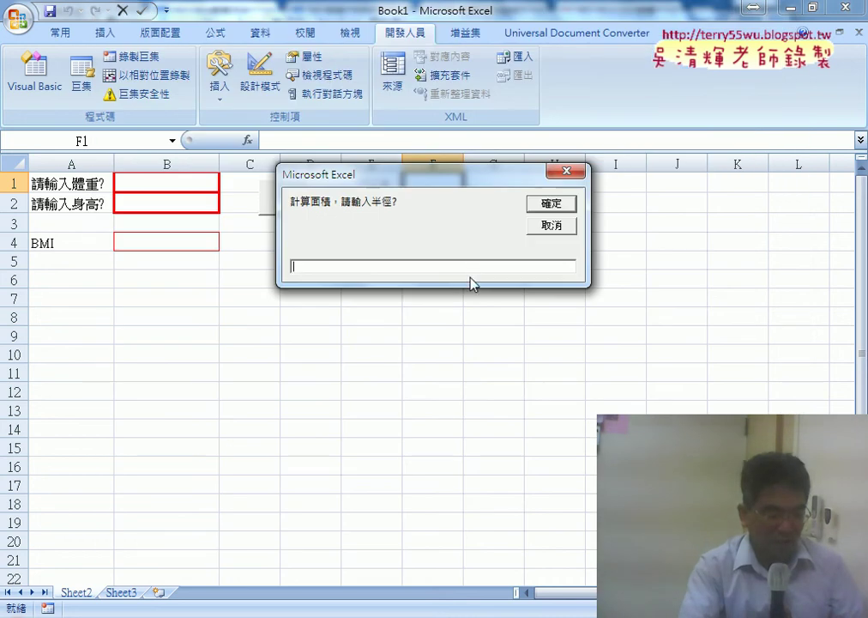
type("6")
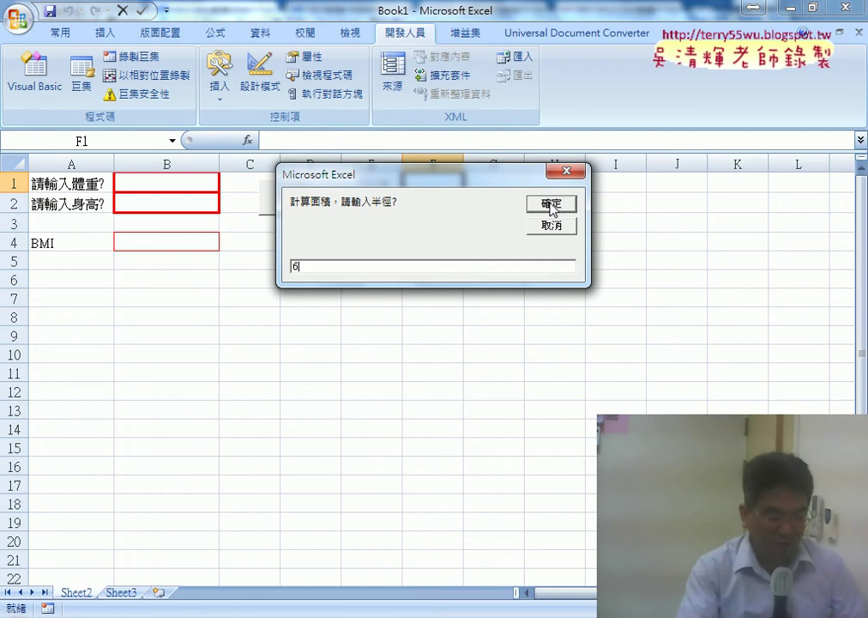
left_click(551, 206)
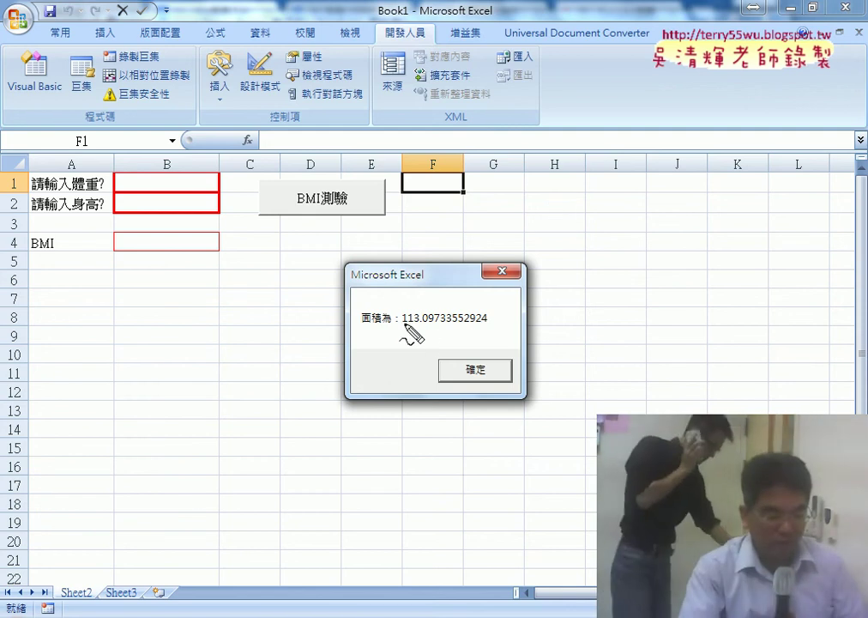
left_click_drag(403, 324, 490, 325)
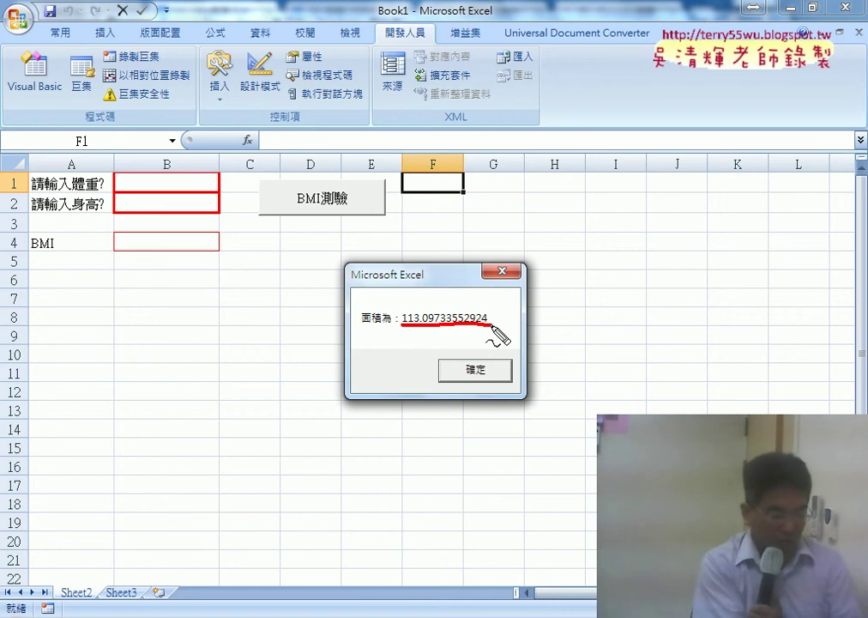
key("Escape")
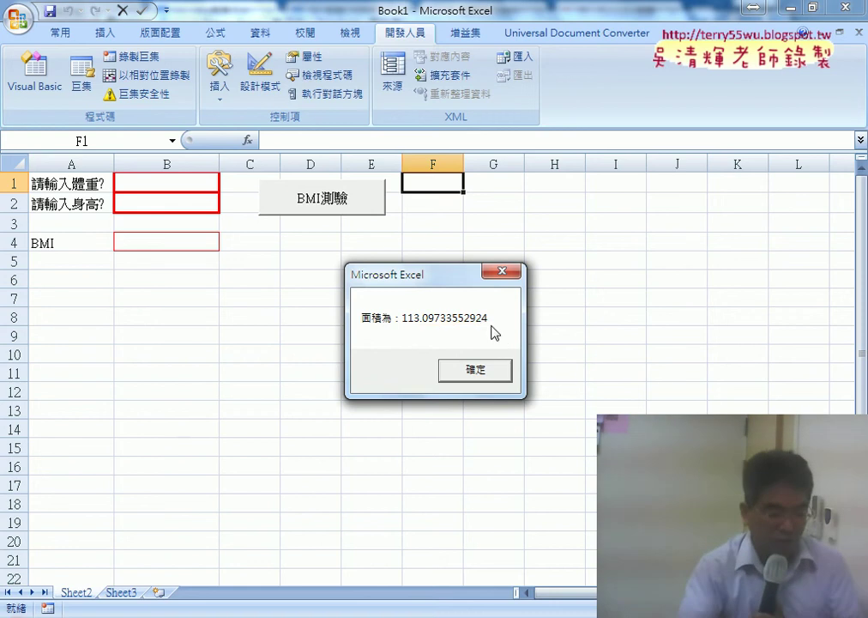
left_click(490, 369)
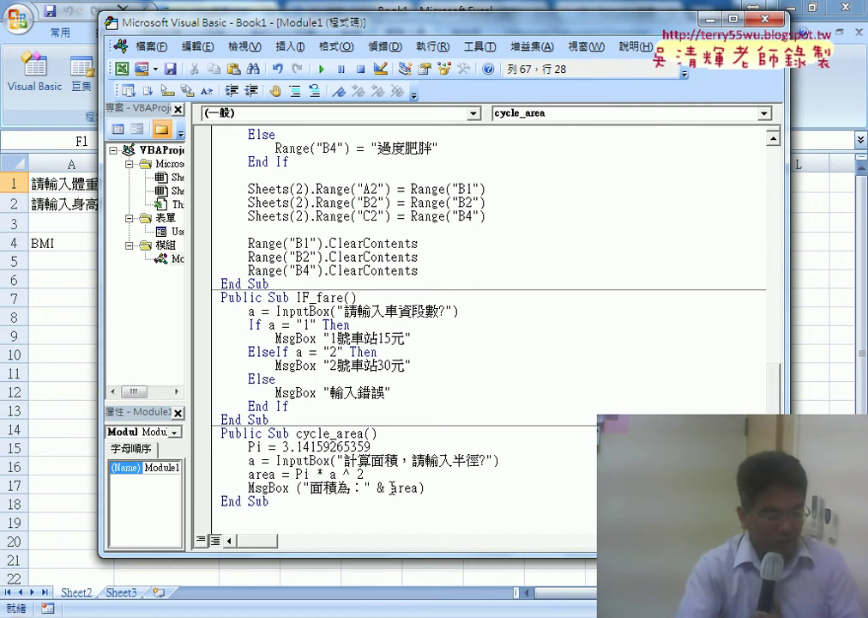
Duplicate the whole cycle_area Sub directly below the original
mouse_move(269, 501)
left_mouse_down()
mouse_move(218, 443)
mouse_move(221, 433)
left_mouse_up()
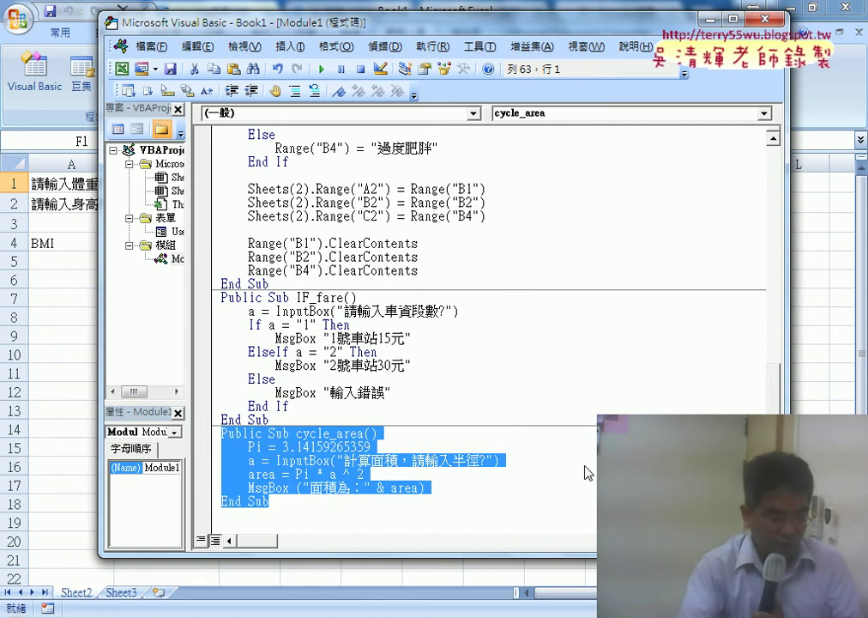
scroll(368, 538, "up", 2)
scroll(368, 539, "up", 1)
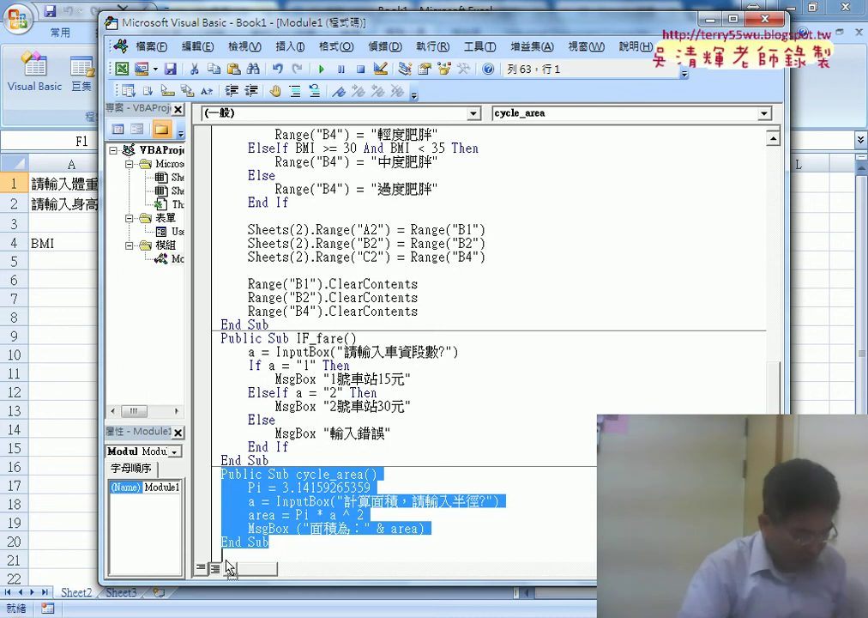
key("ctrl+c")
key("Right")
key("Return")
key("ctrl+v")
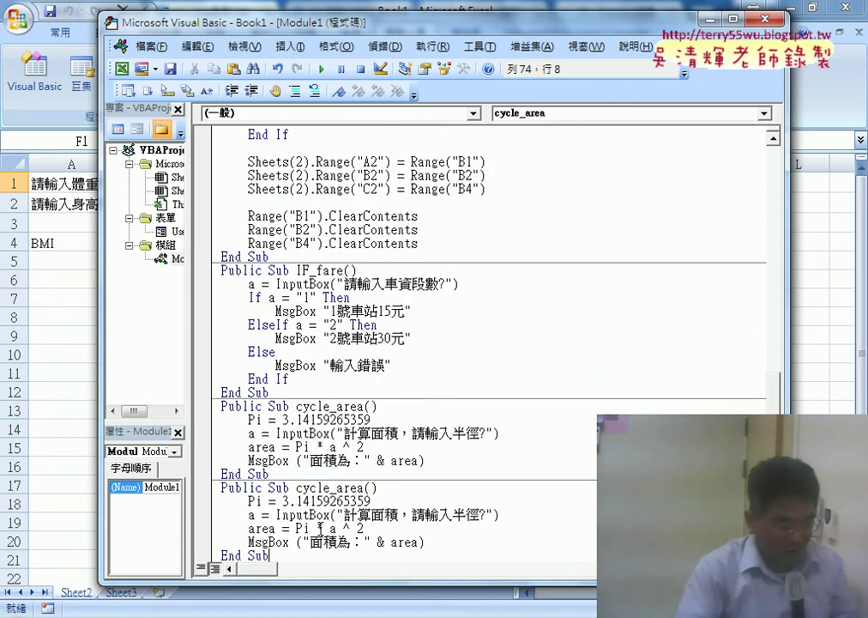
Rename the copy to cycle_area_round and select 'round' in its header
left_click(364, 487)
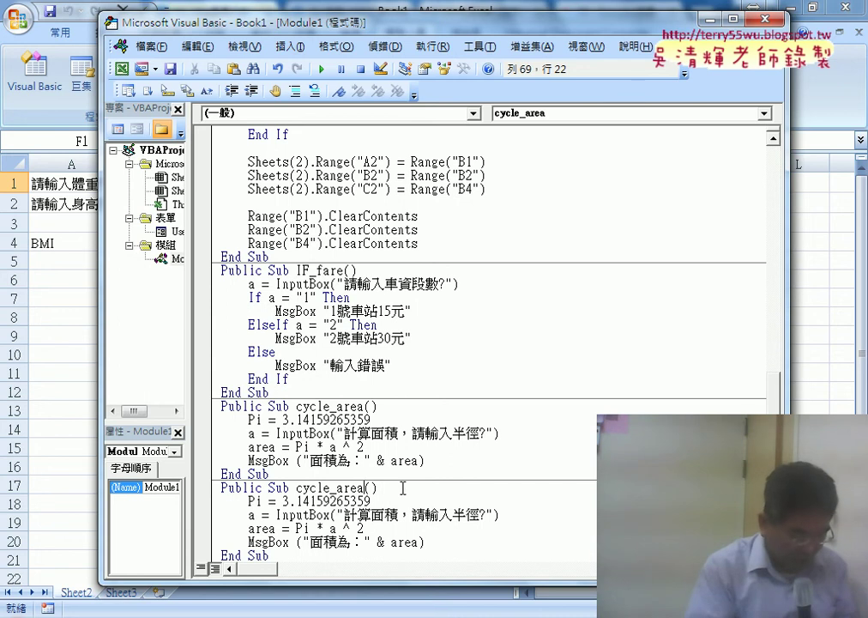
type("_r")
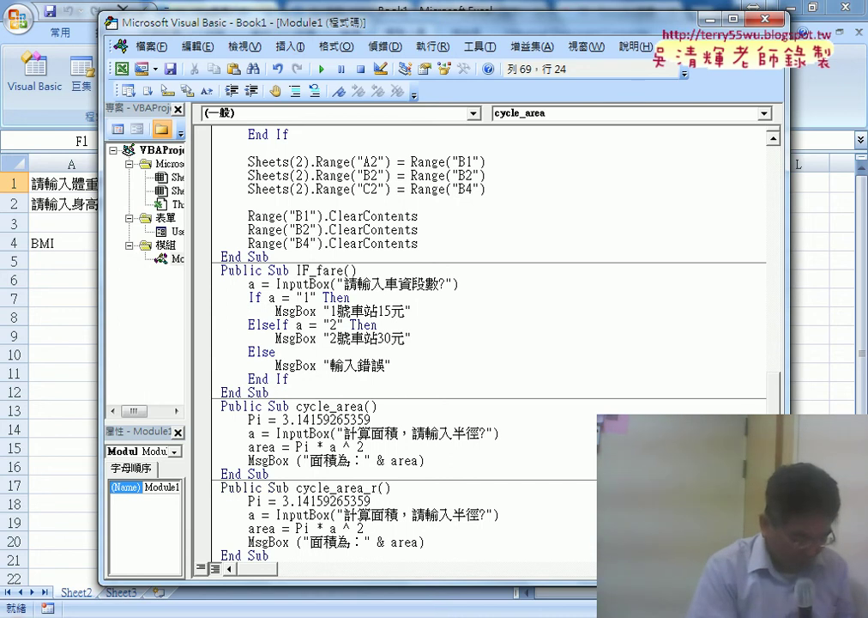
type("ound")
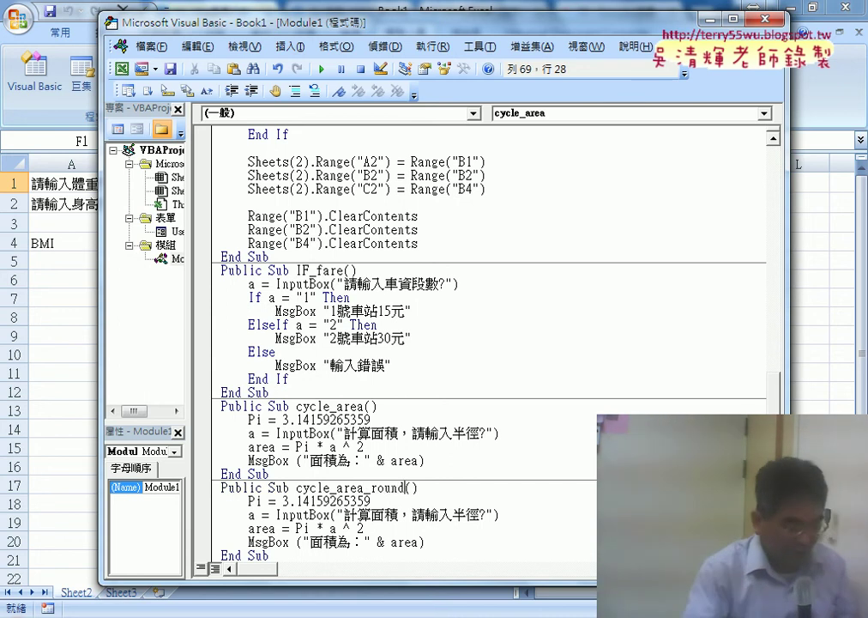
scroll(454, 480, "down", 1)
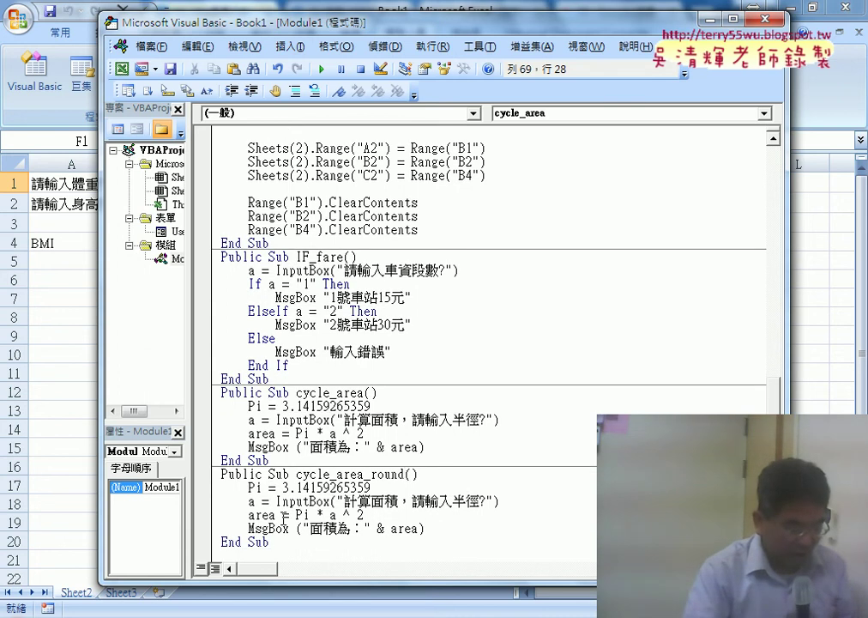
left_click_drag(371, 474, 403, 475)
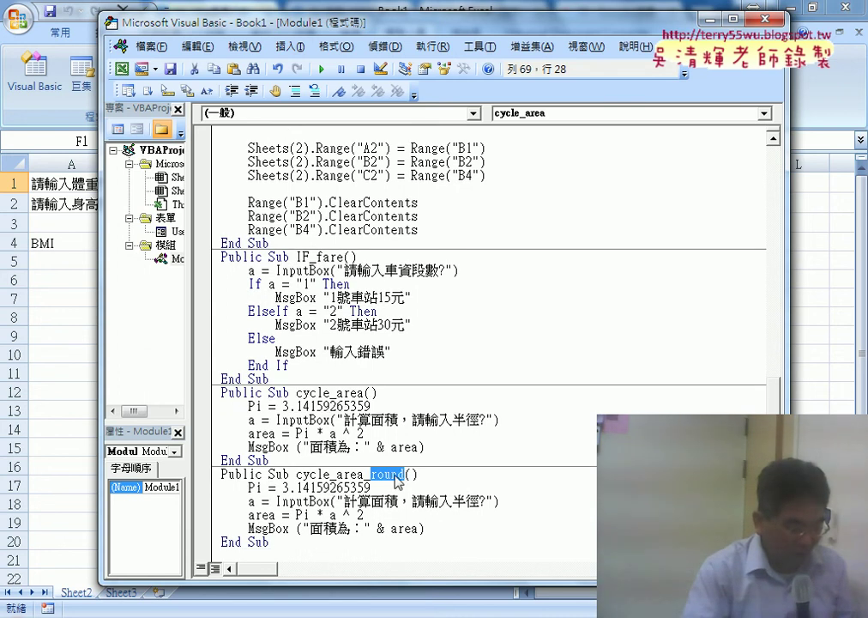
Rewrite cycle_area_round's area line as area = Round(Pi * a ^ 2, 2)
left_click(289, 514)
key("ctrl+v")
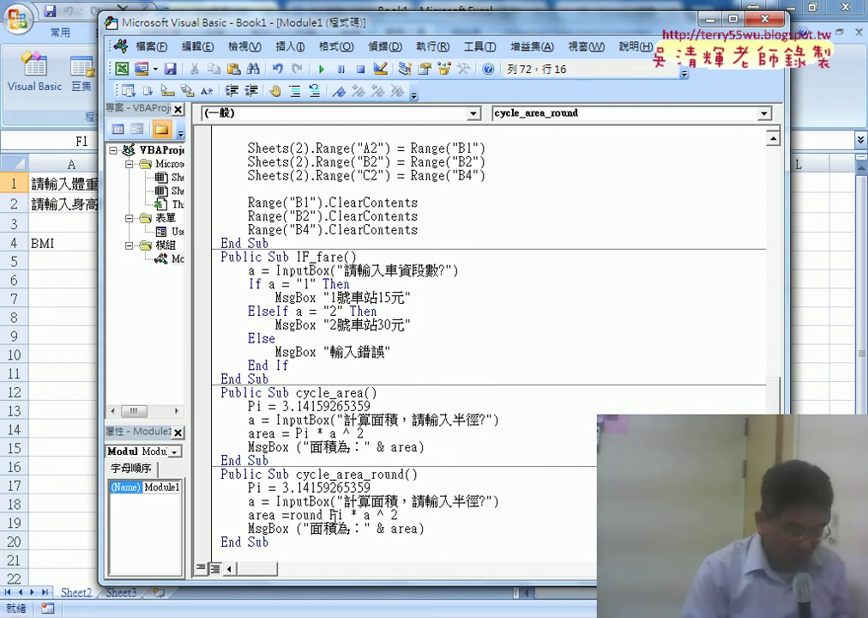
type("(")
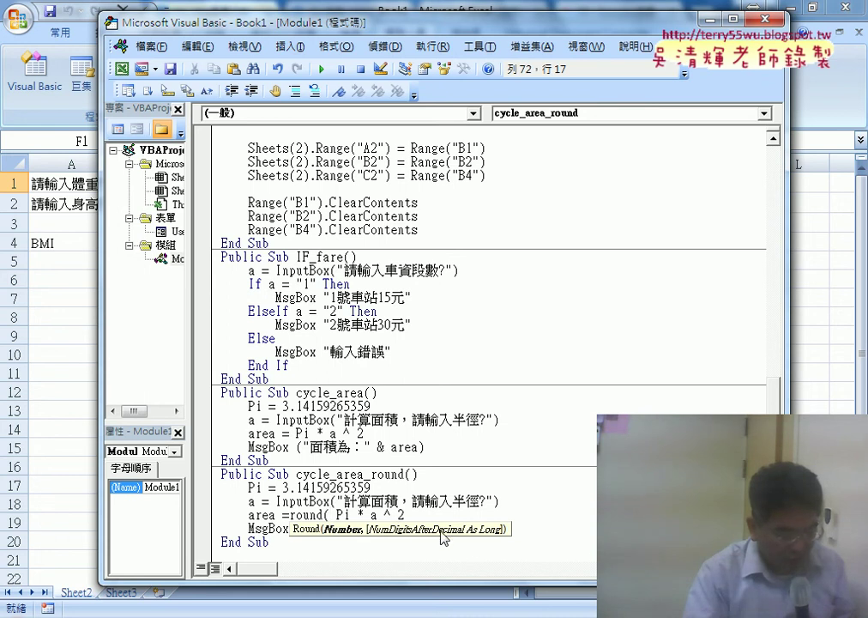
key("Delete")
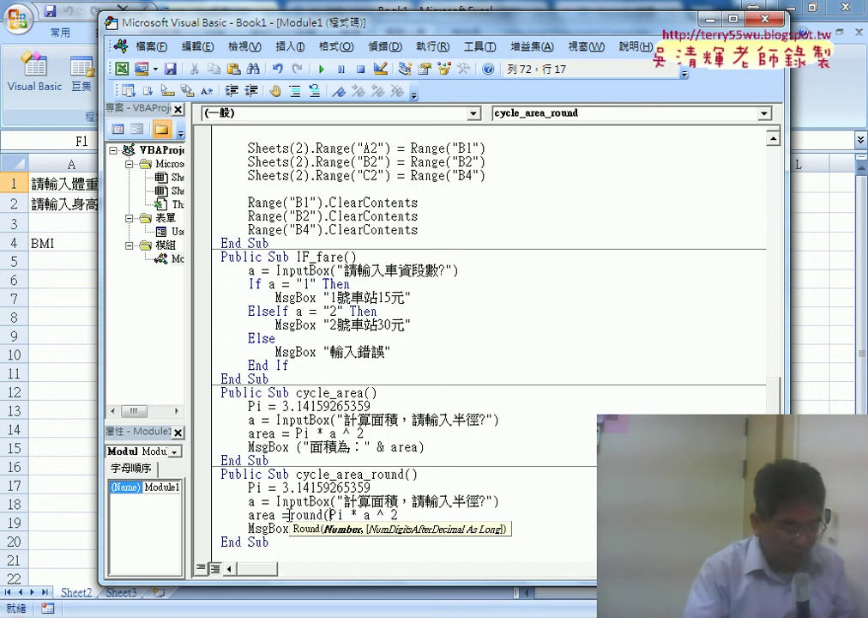
left_click_drag(289, 515, 310, 514)
left_click(420, 515)
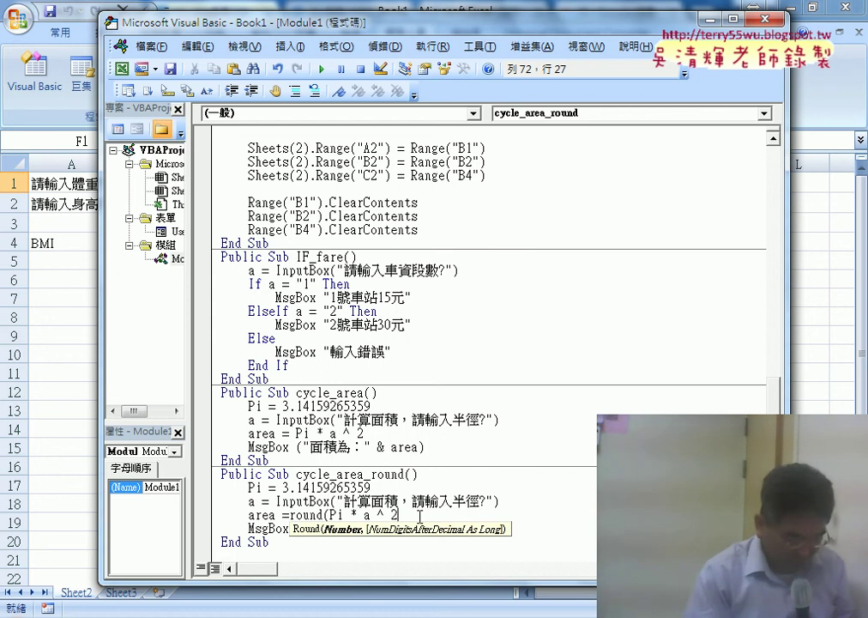
type(",")
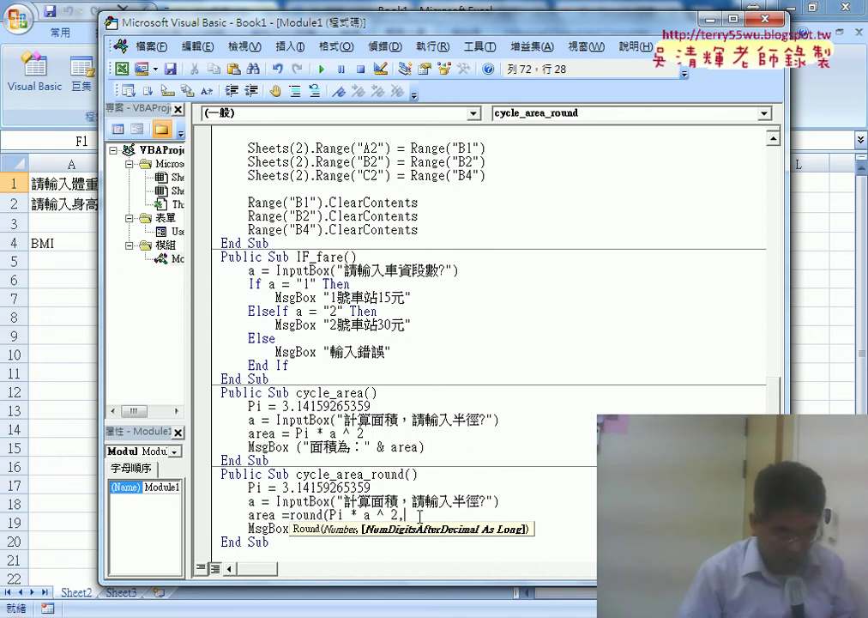
type("2")
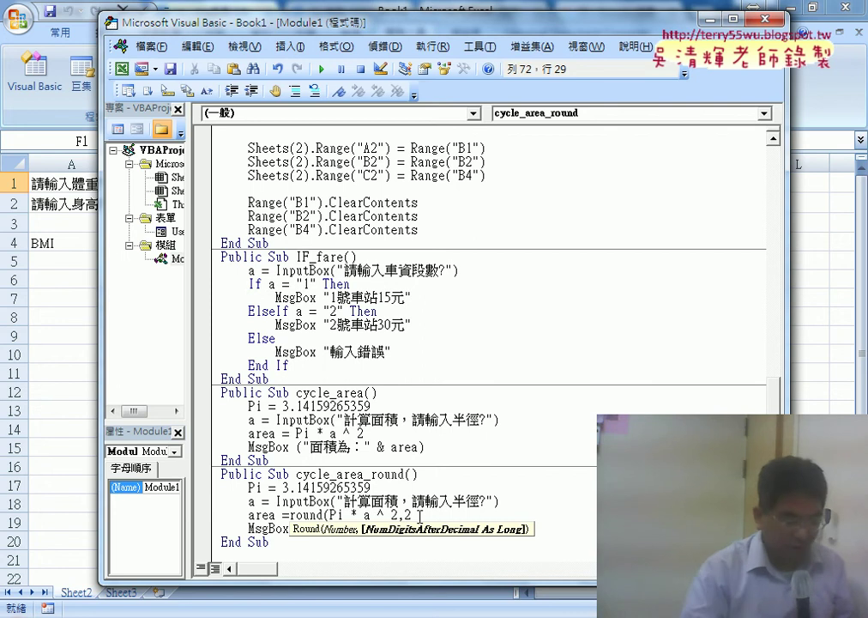
type(")")
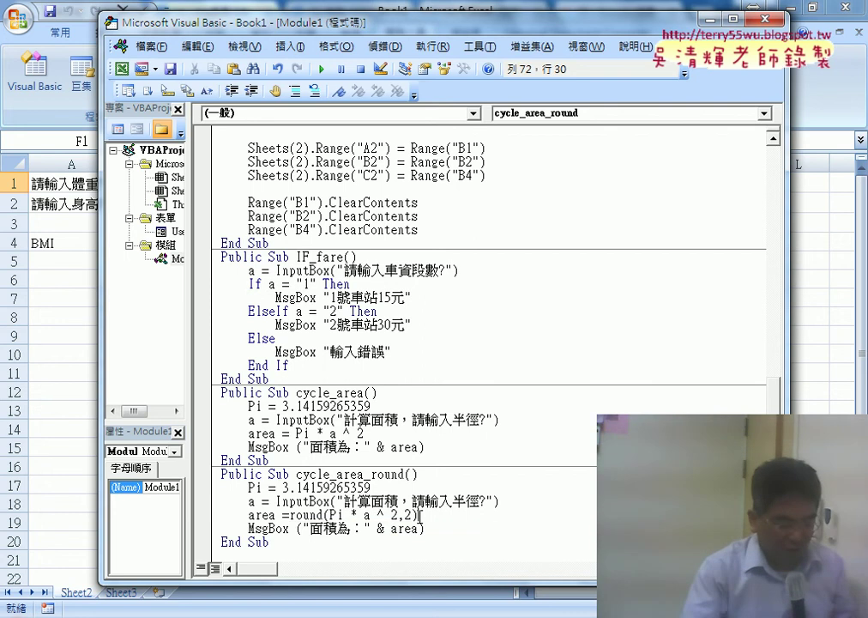
left_click(365, 529)
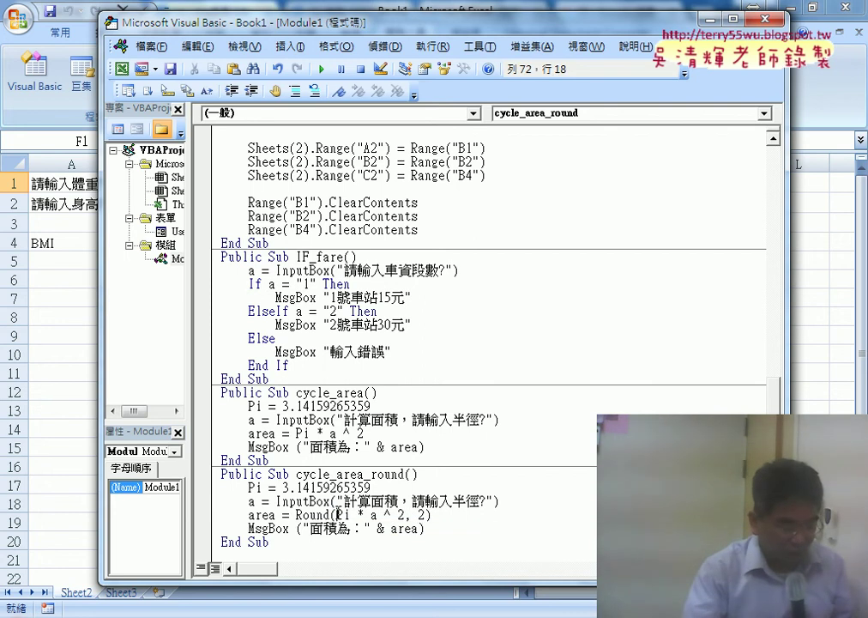
left_click_drag(337, 515, 425, 515)
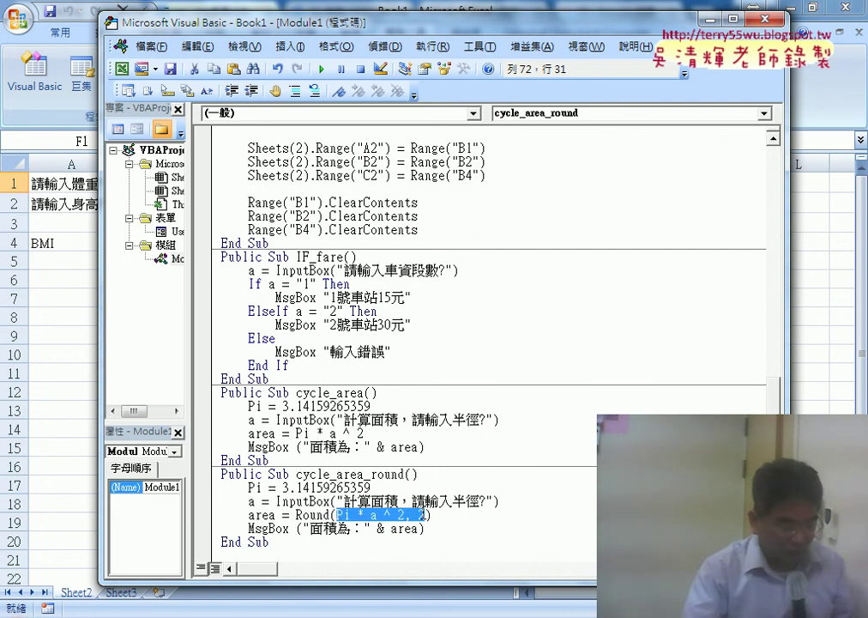
left_click(431, 519)
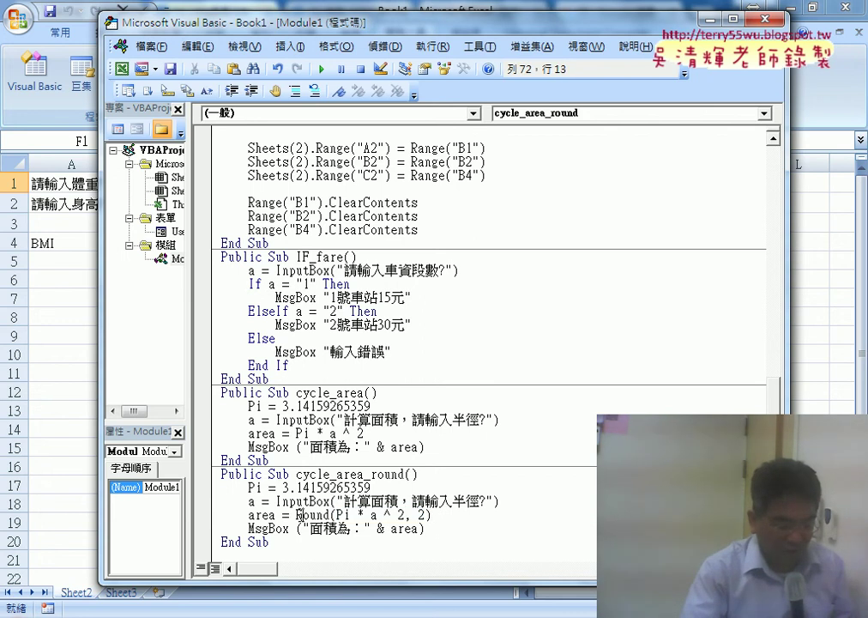
key("shift+Left")
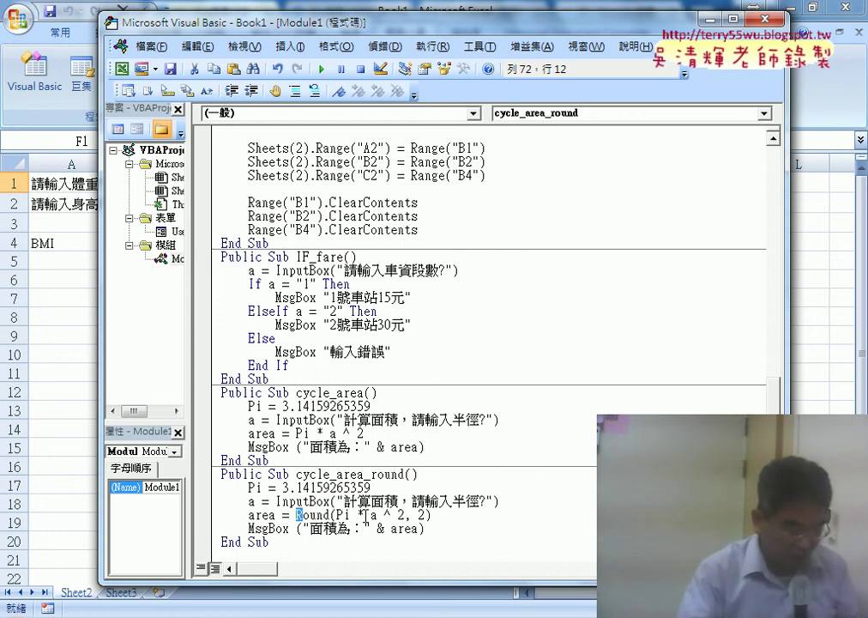
Run cycle_area_round with radii 6 and 7, getting rounded areas 113.1 and 153.94
left_click(321, 68)
type("6")
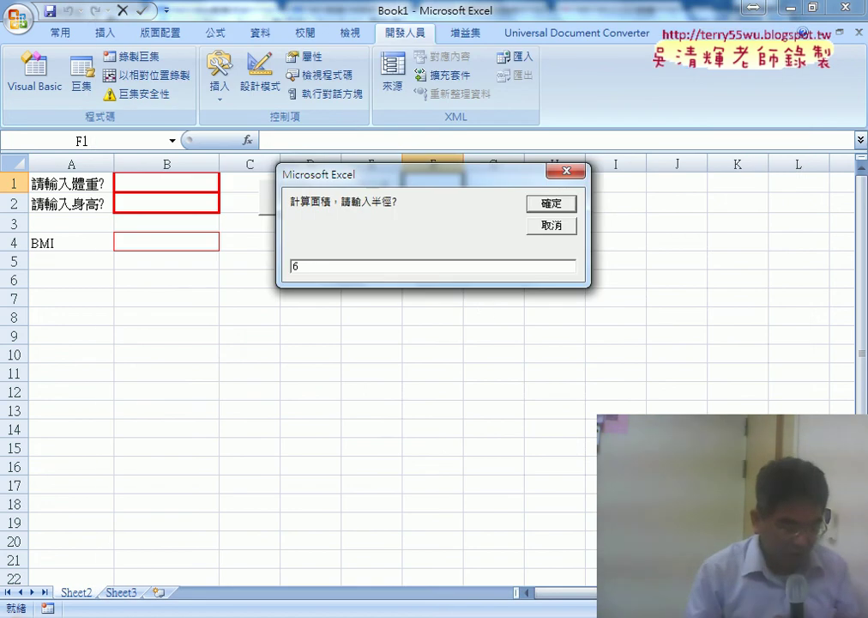
key("Return")
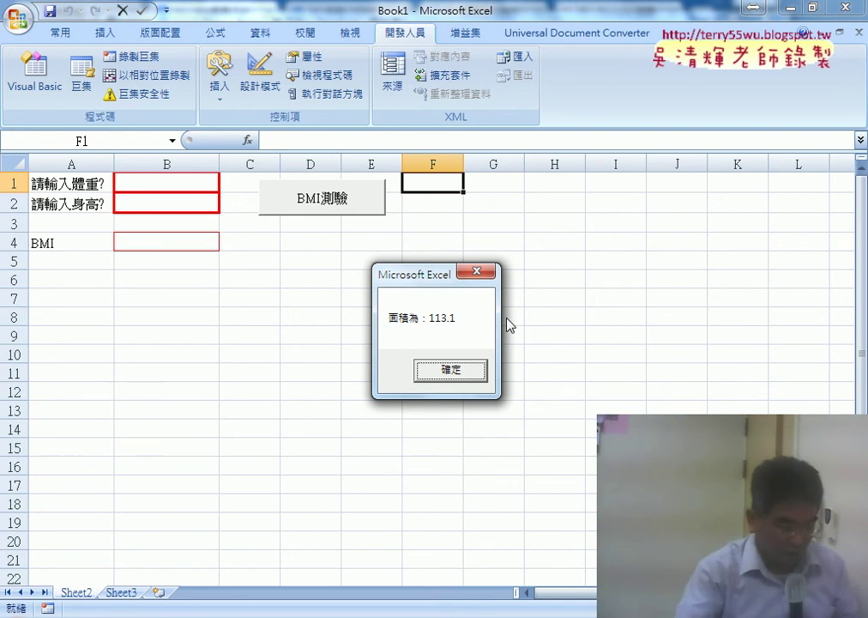
key("Return")
left_click(320, 75)
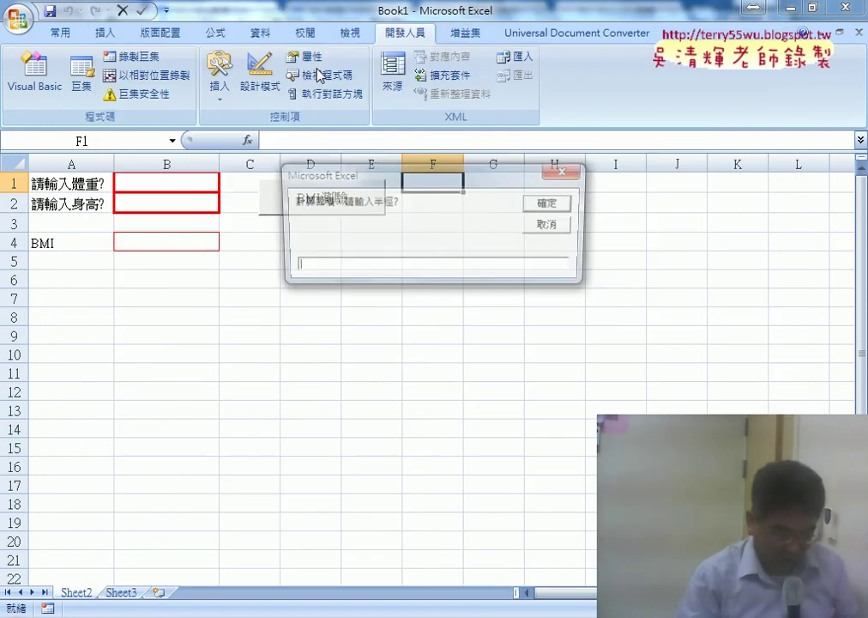
type("7")
key("Return")
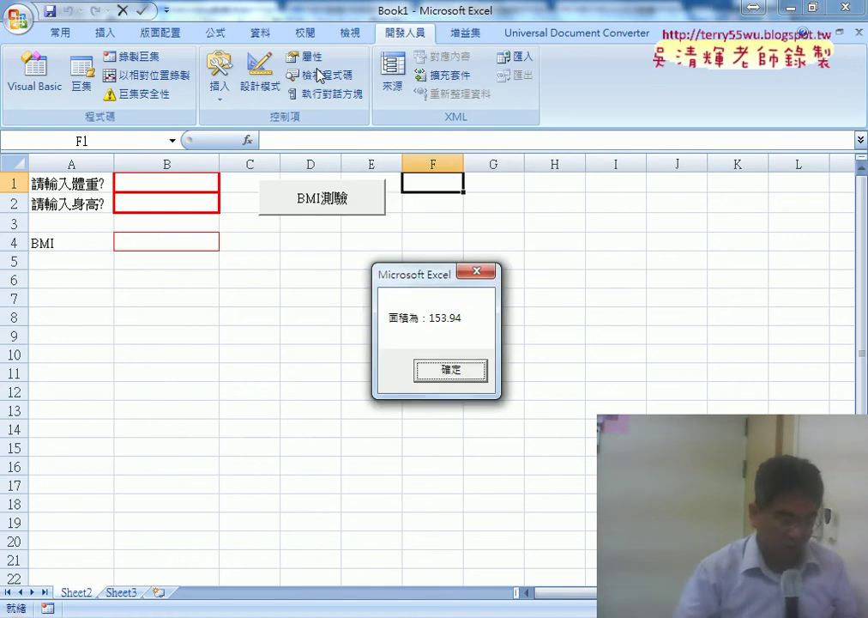
left_click(450, 371)
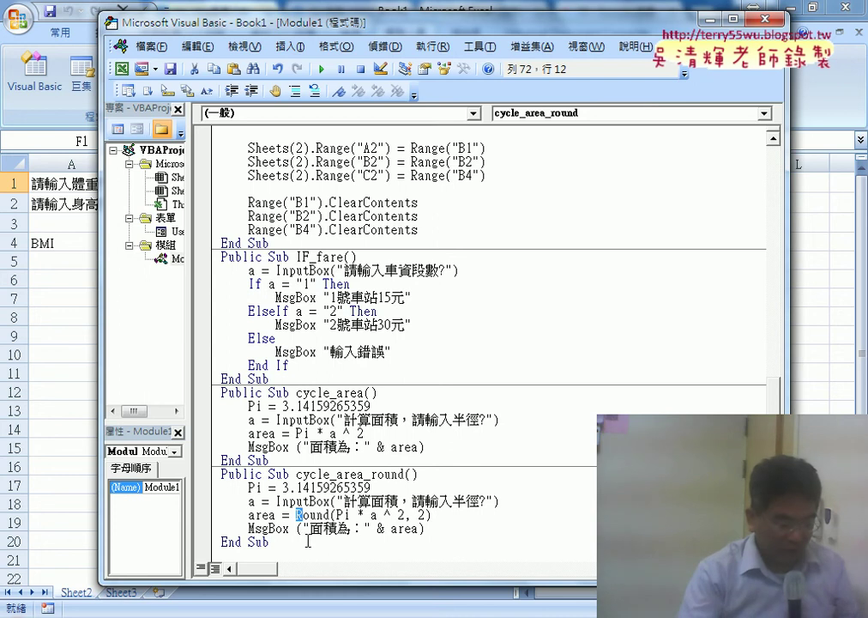
Paste a copy of cycle_area_round below it and rename the copy cycle_area_format
left_click_drag(307, 541, 220, 473)
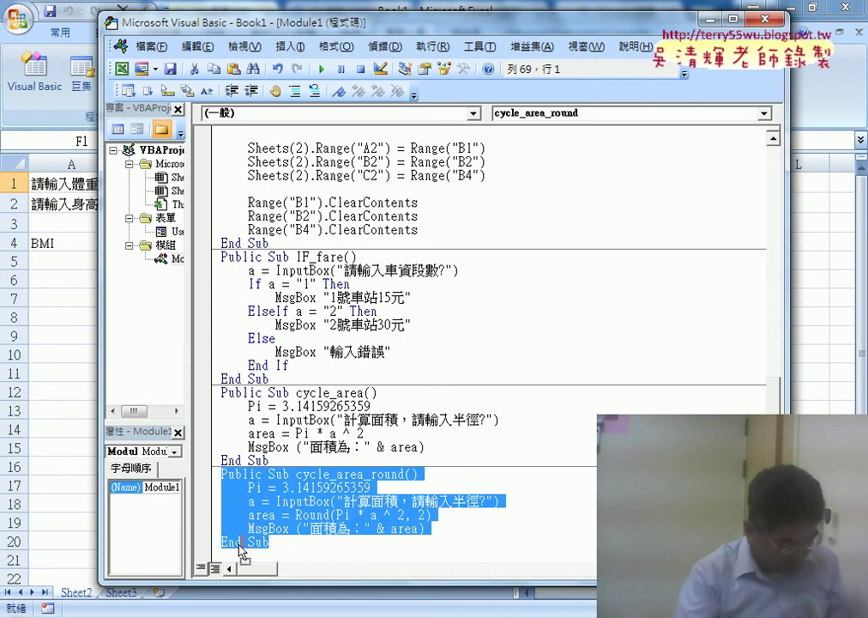
left_click(342, 559)
key("ctrl+v")
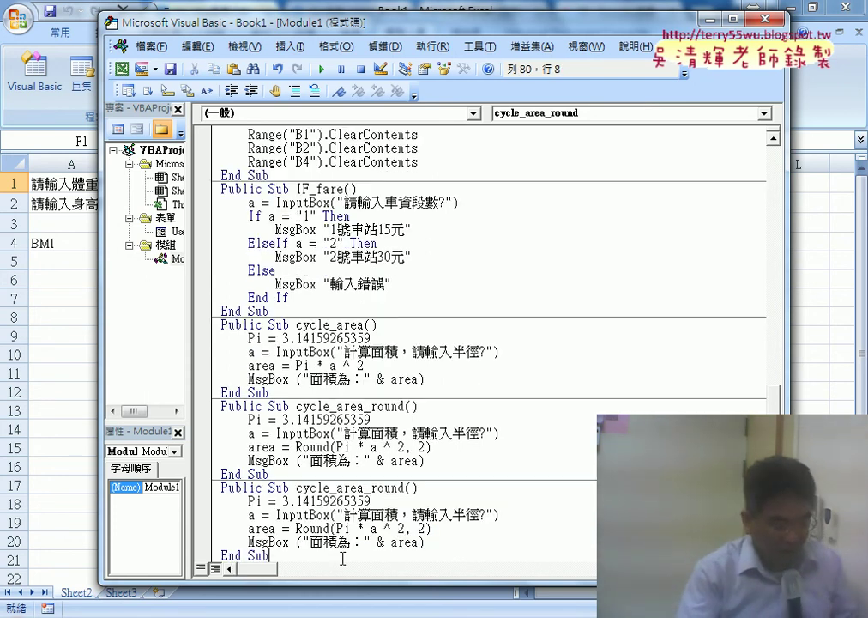
left_click_drag(371, 487, 405, 488)
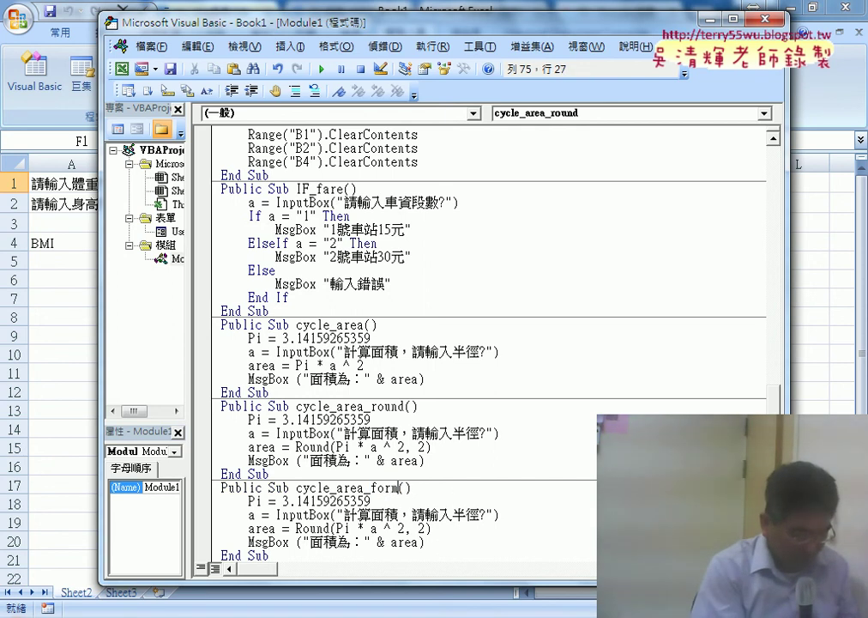
type("at")
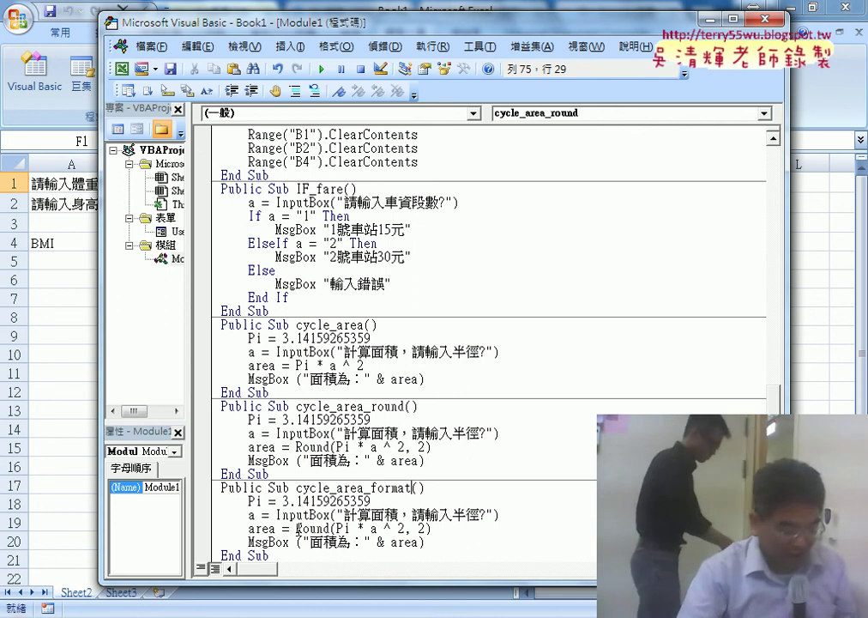
Strip Round from cycle_area_format's area line so it computes plain Pi * a ^ 2
left_click_drag(296, 528, 337, 529)
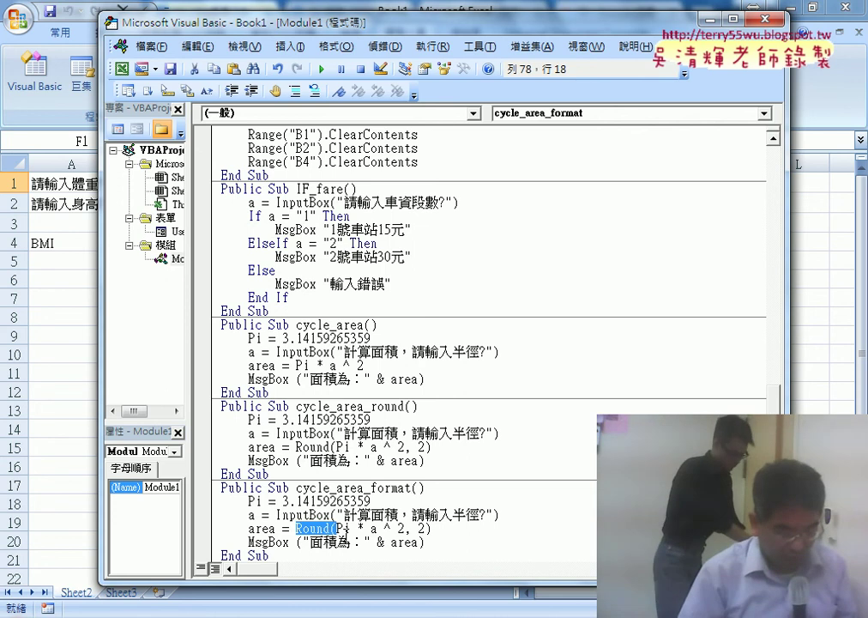
key("Delete")
key("End")
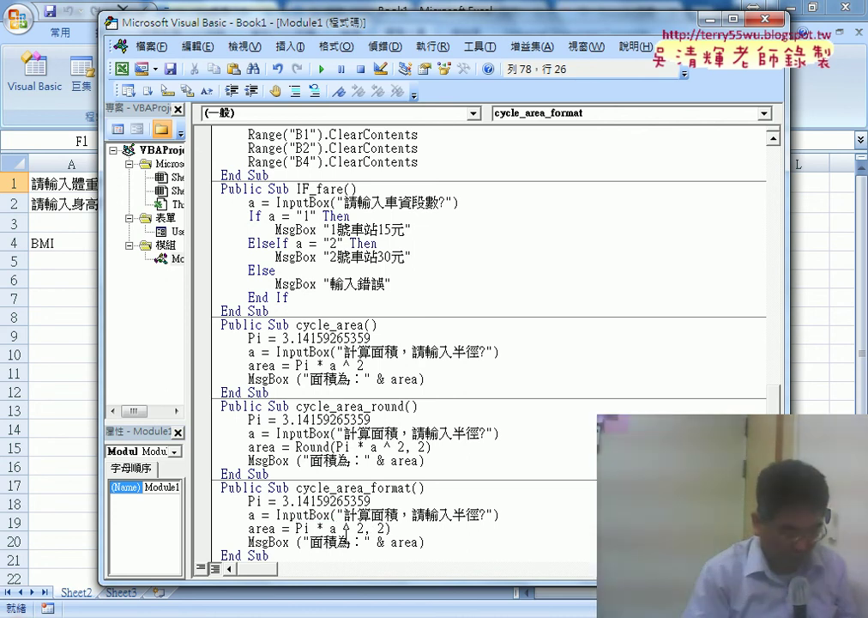
key("BackSpace")
key("BackSpace")
key("BackSpace")
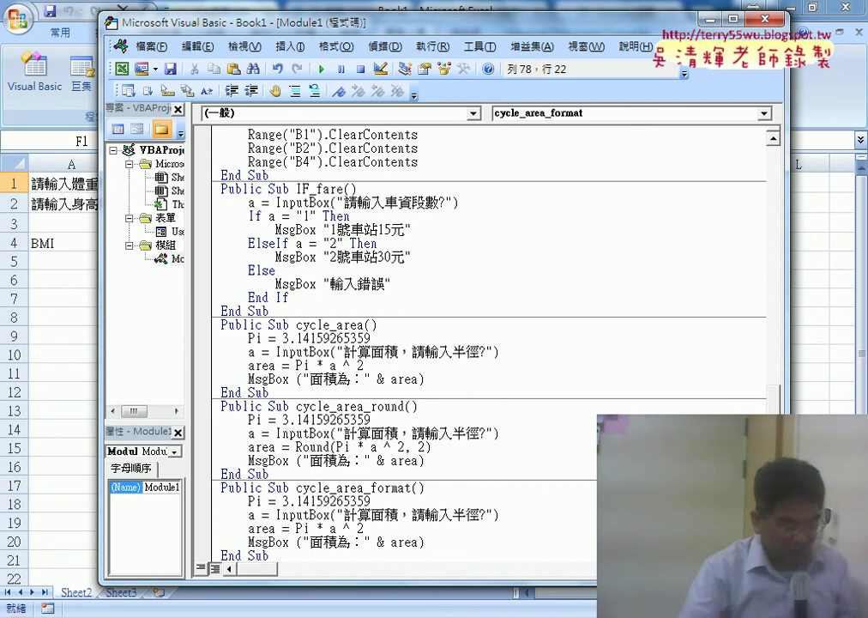
Wrap the MsgBox's area value in Format(area, "0.00")
left_click_drag(390, 542, 422, 541)
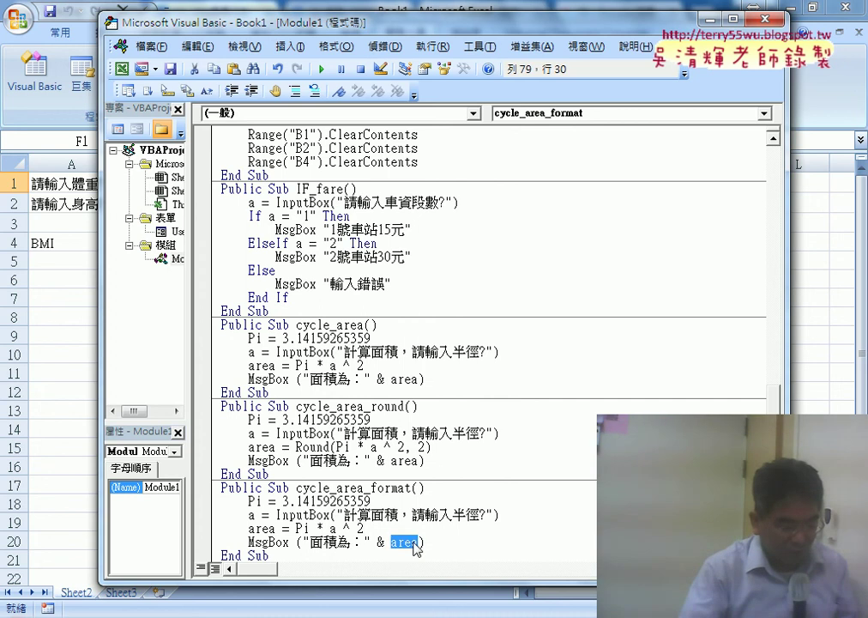
key("Left")
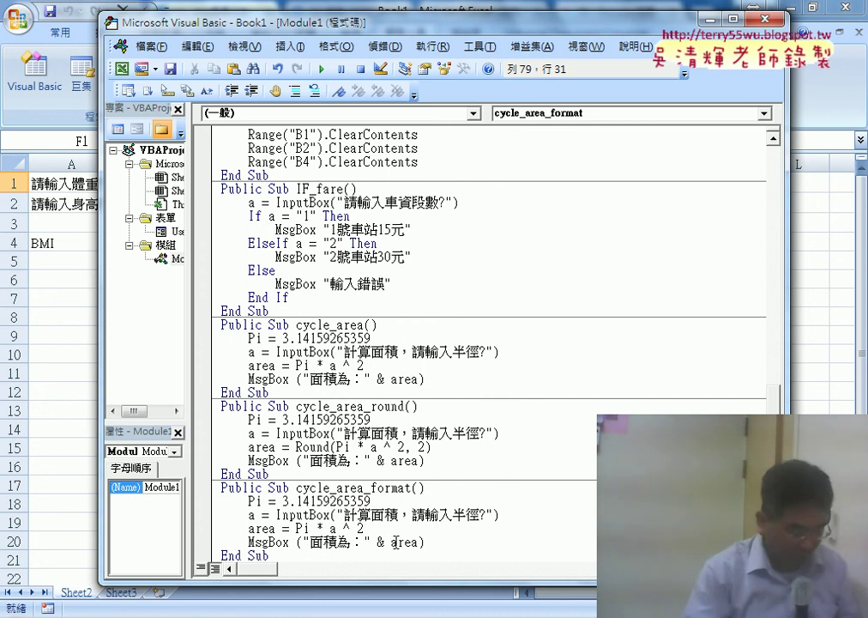
key("Left")
key("Left")
key("Left")
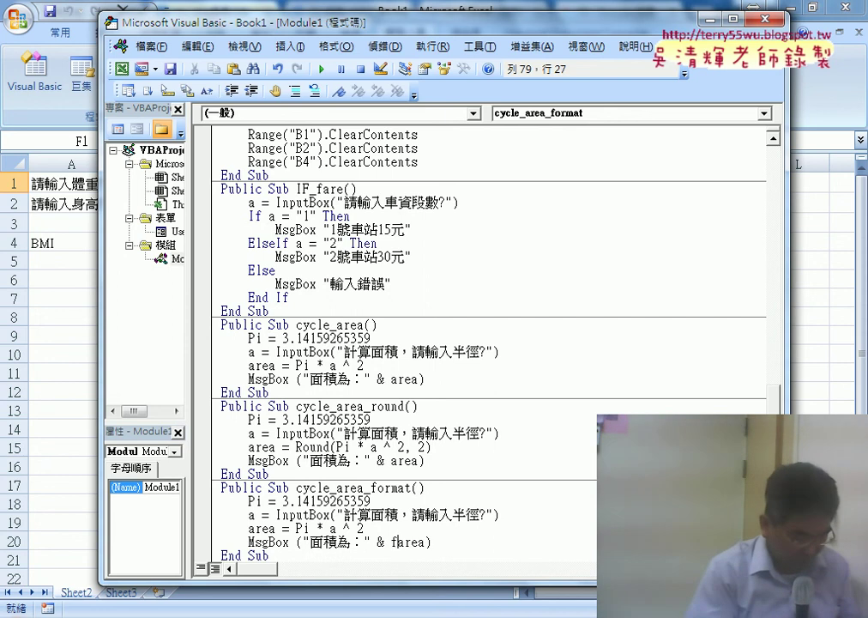
type("or")
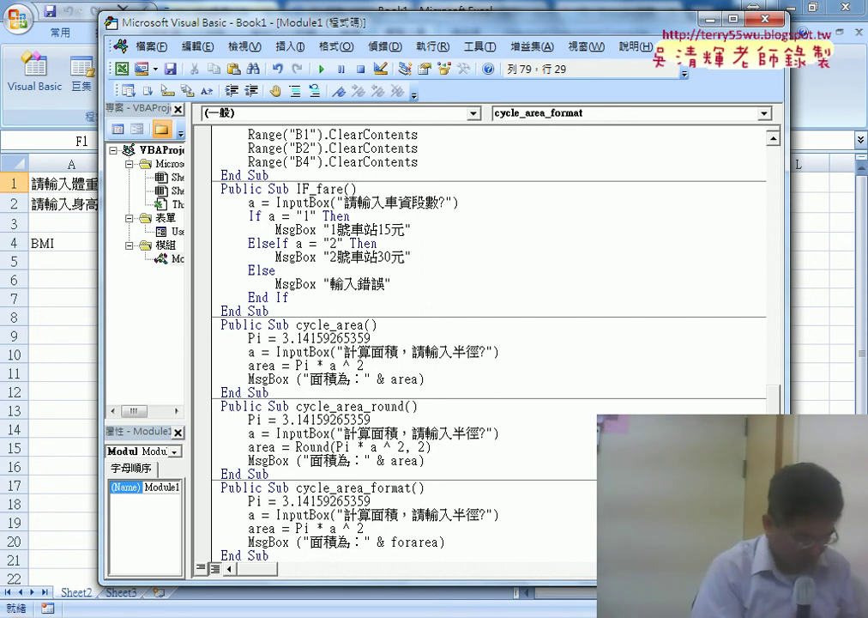
type("mat")
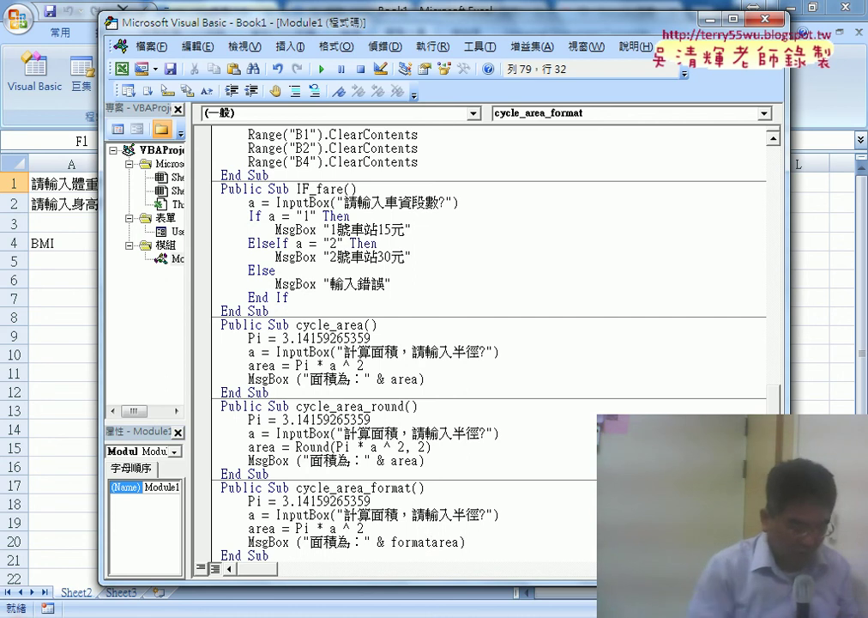
type("(")
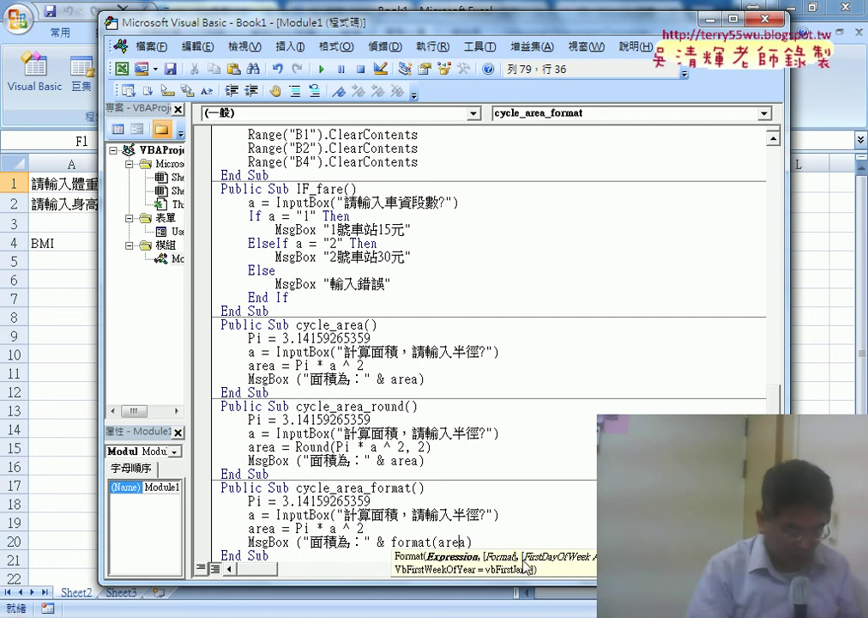
key("Right")
key("Right")
key("Right")
type(",")
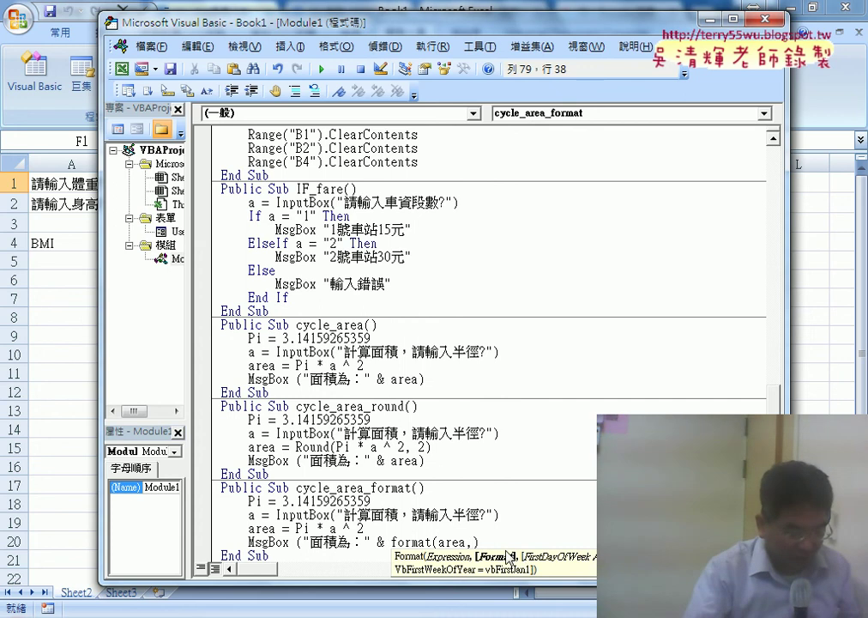
left_click_drag(439, 542, 462, 541)
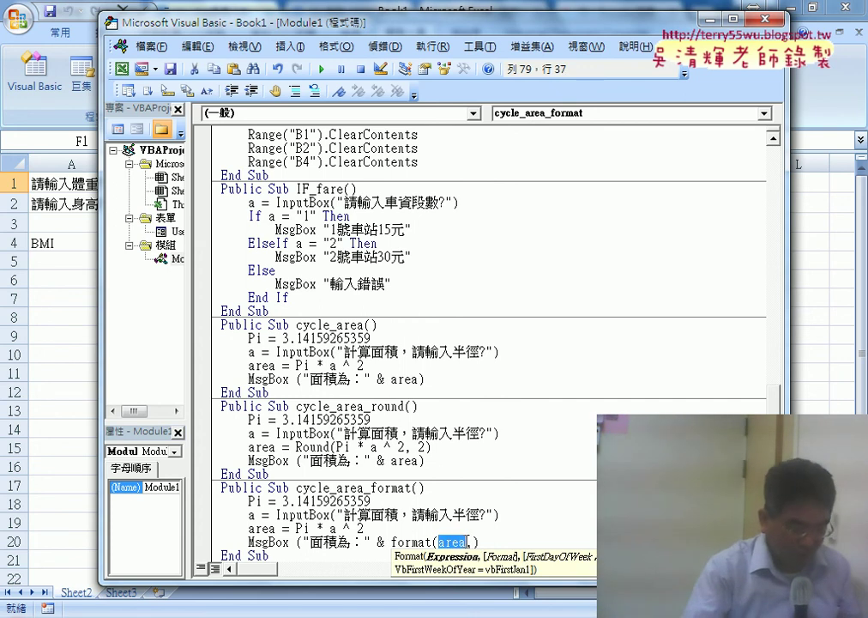
left_click(471, 542)
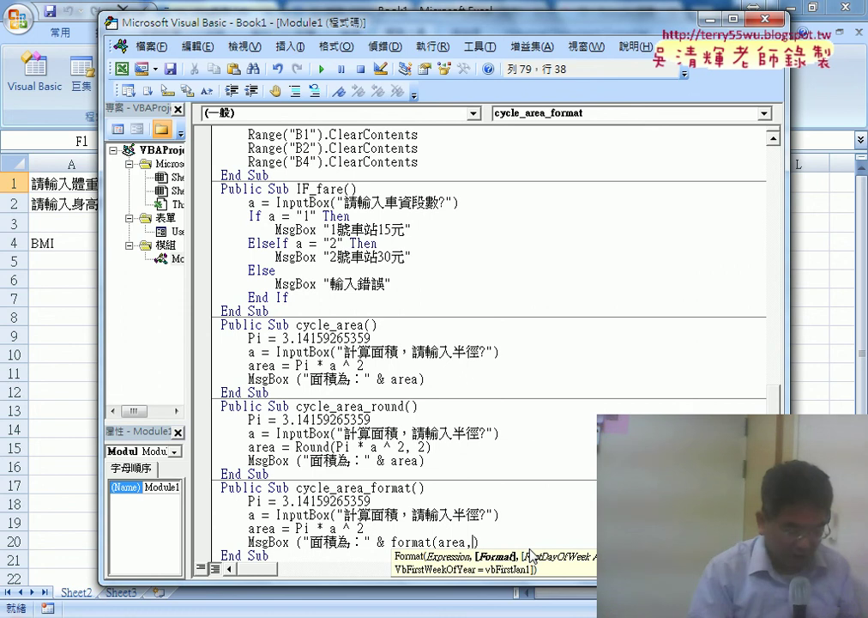
type("\"\"")
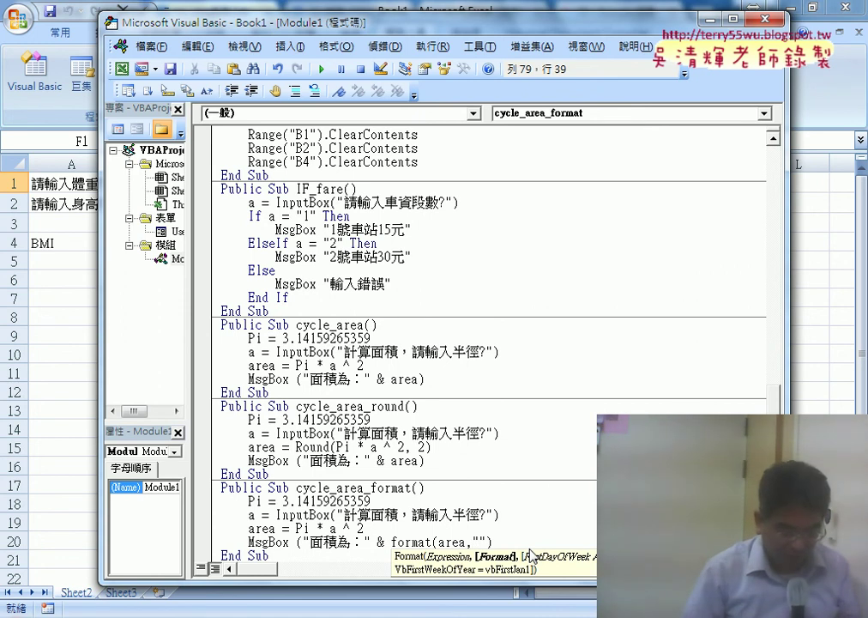
type("0.")
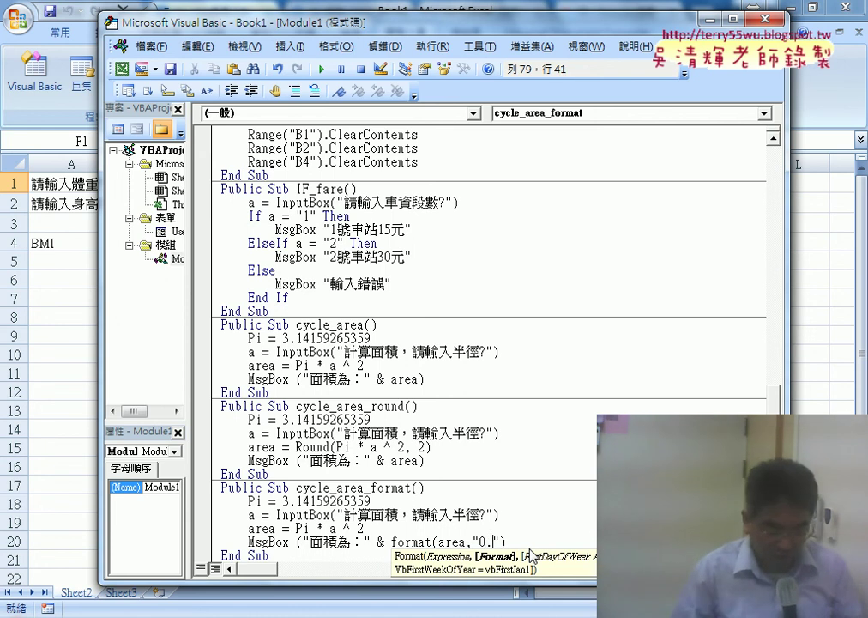
type("00")
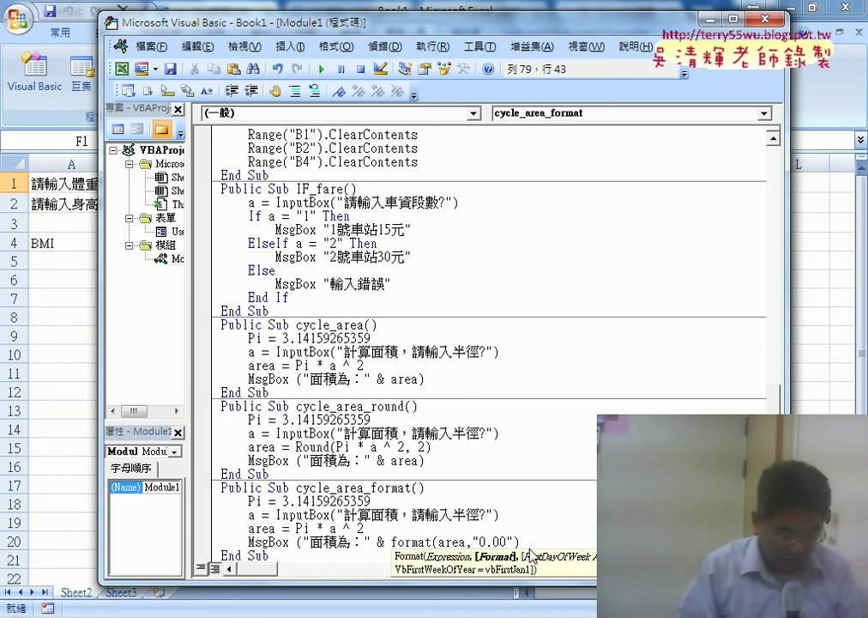
key("Right")
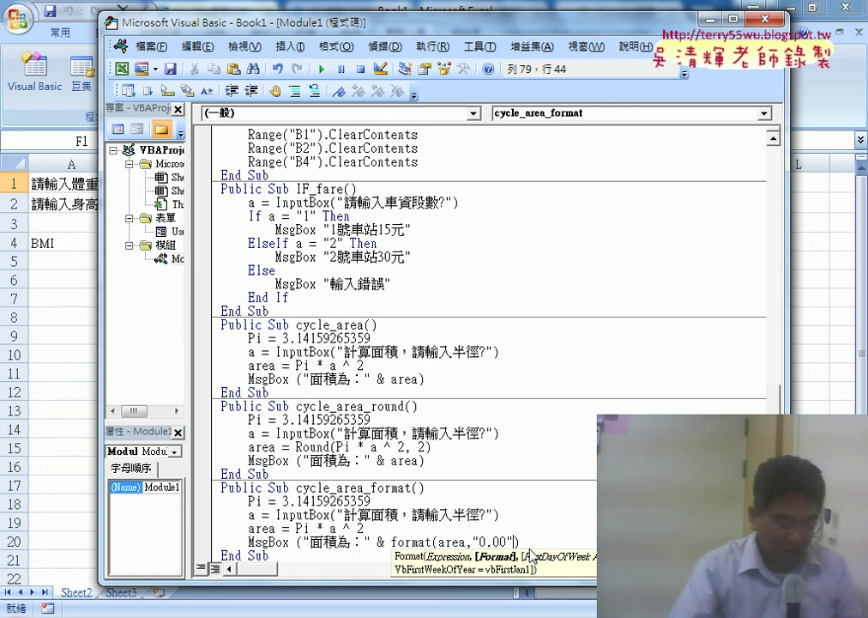
type(")")
Compare the Round call in cycle_area_round with the Format call and its area argument
scroll(540, 509, "down", 1)
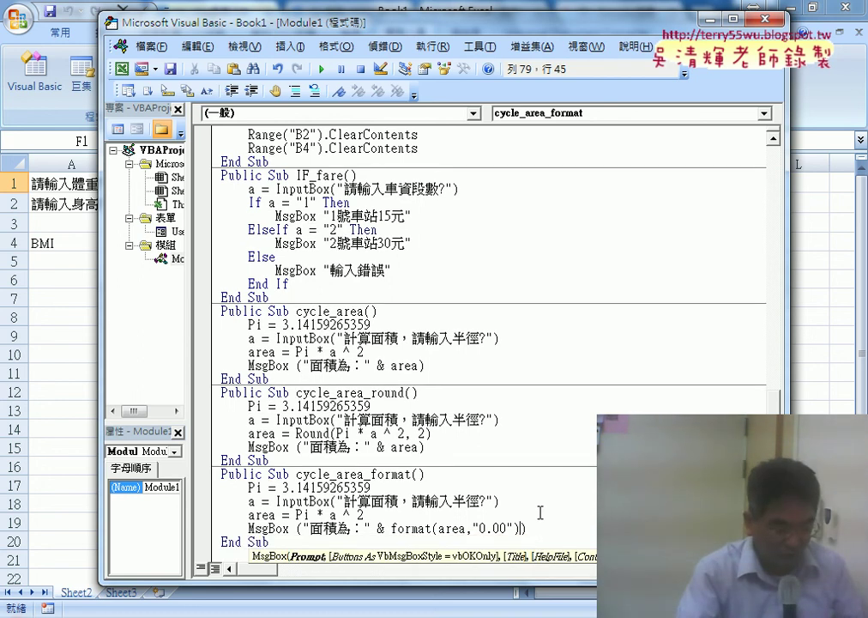
double_click(299, 432)
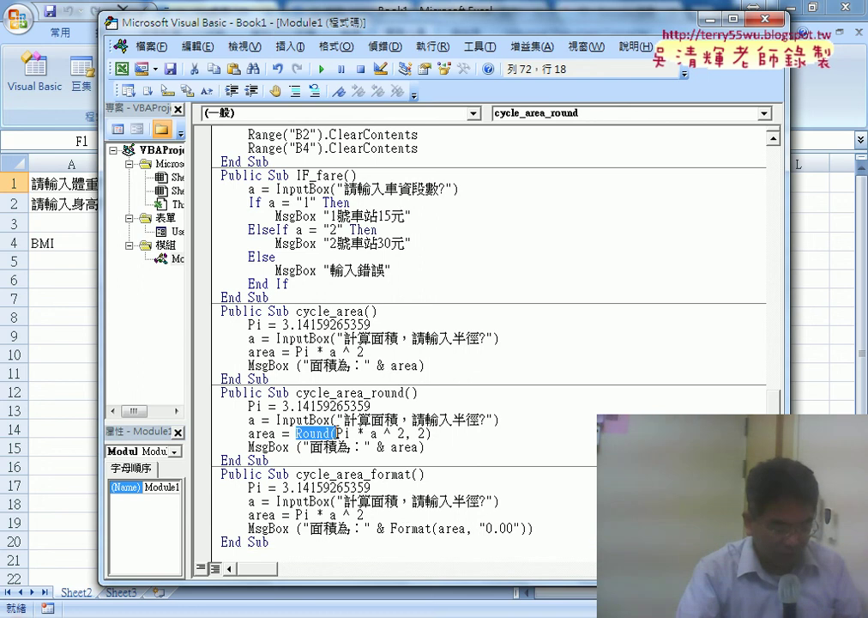
double_click(410, 529)
left_click_drag(439, 529, 467, 529)
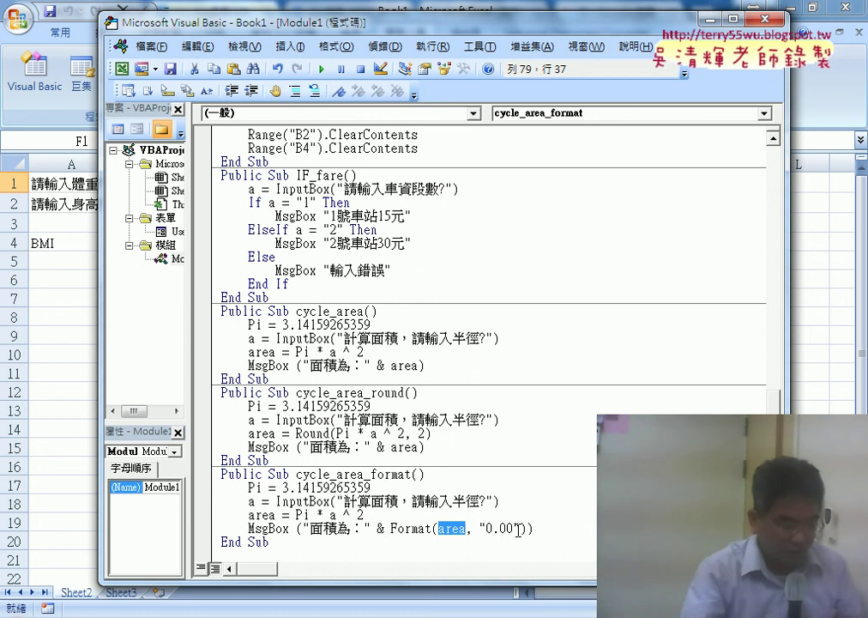
key("F5")
type("7")
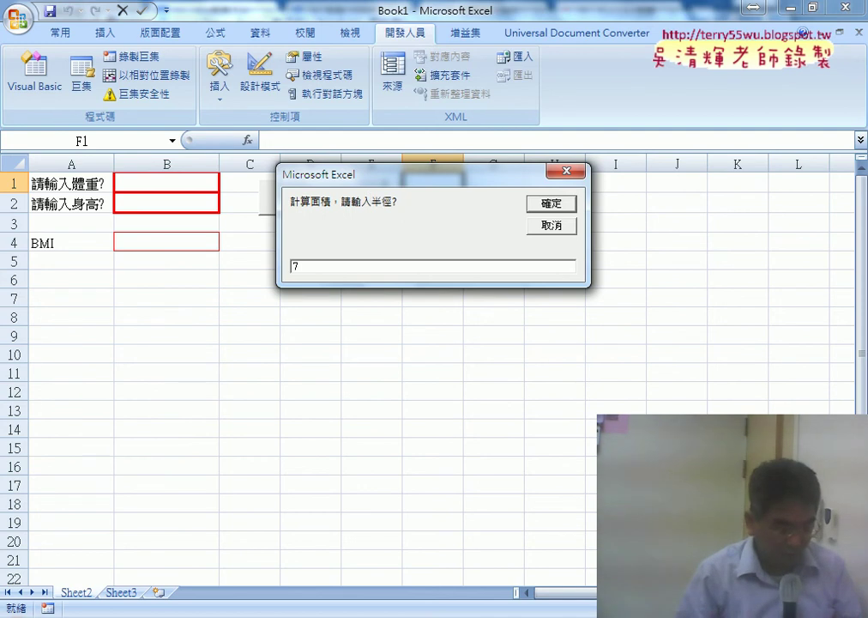
key("Return")
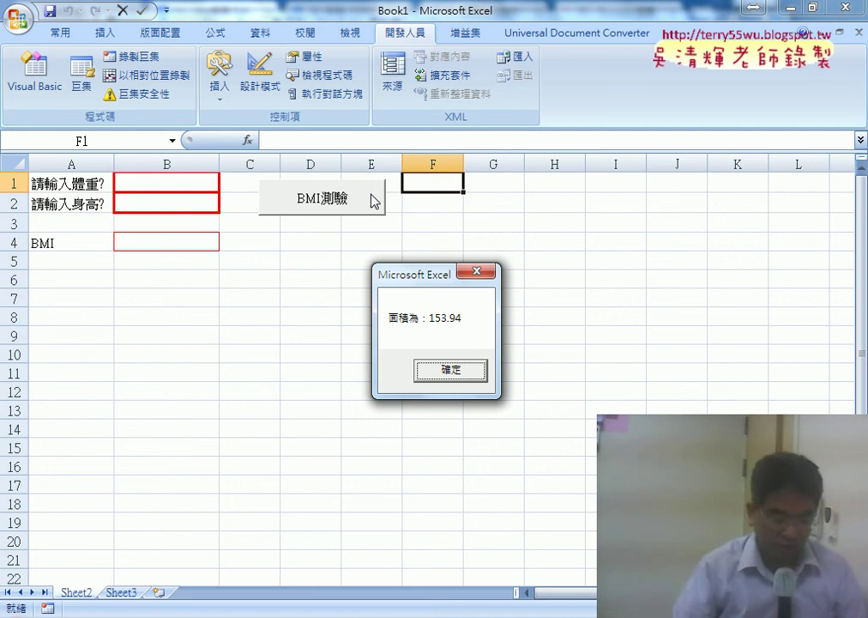
left_click(443, 372)
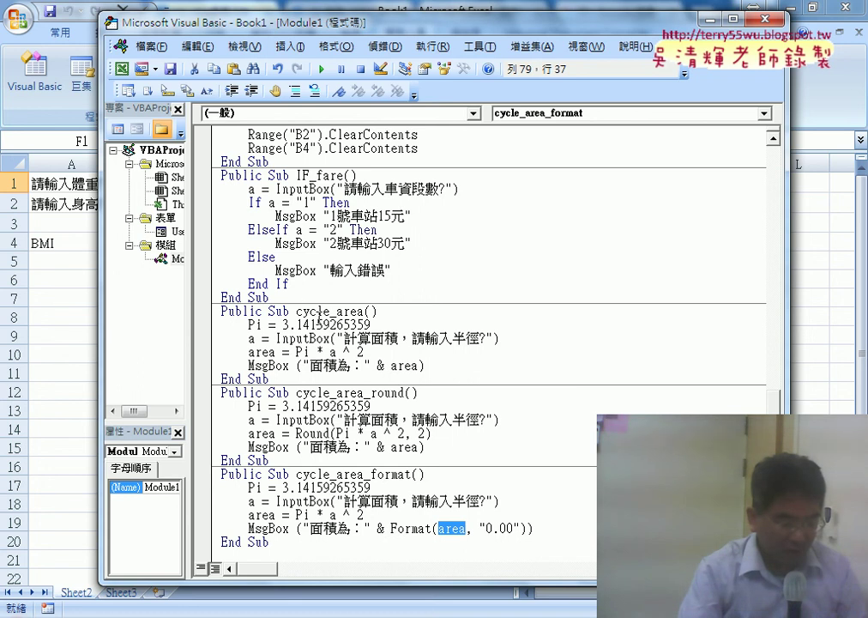
Highlight cycle_area's Pi variable and its hard-coded 3.14159265359, then return to the worksheet
left_click_drag(296, 313, 330, 314)
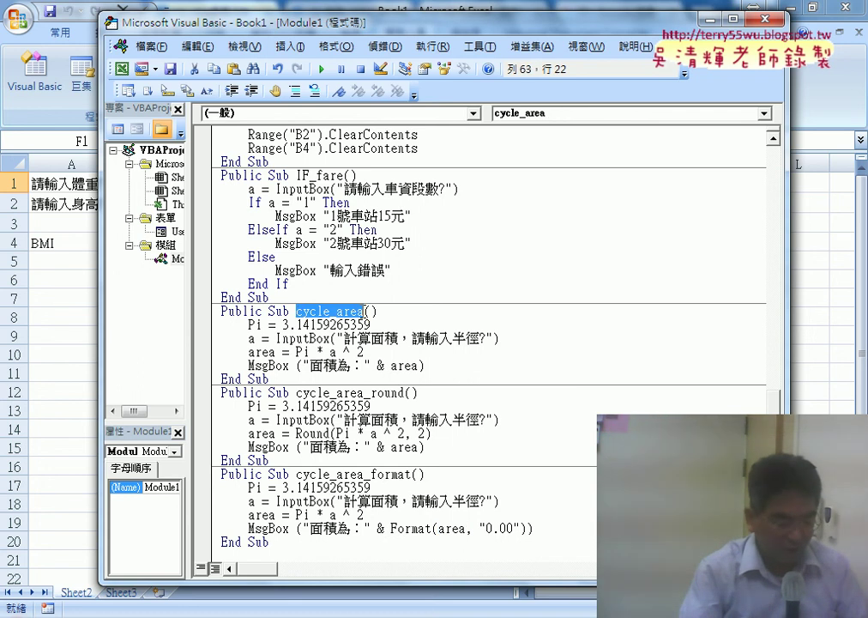
left_click(248, 325)
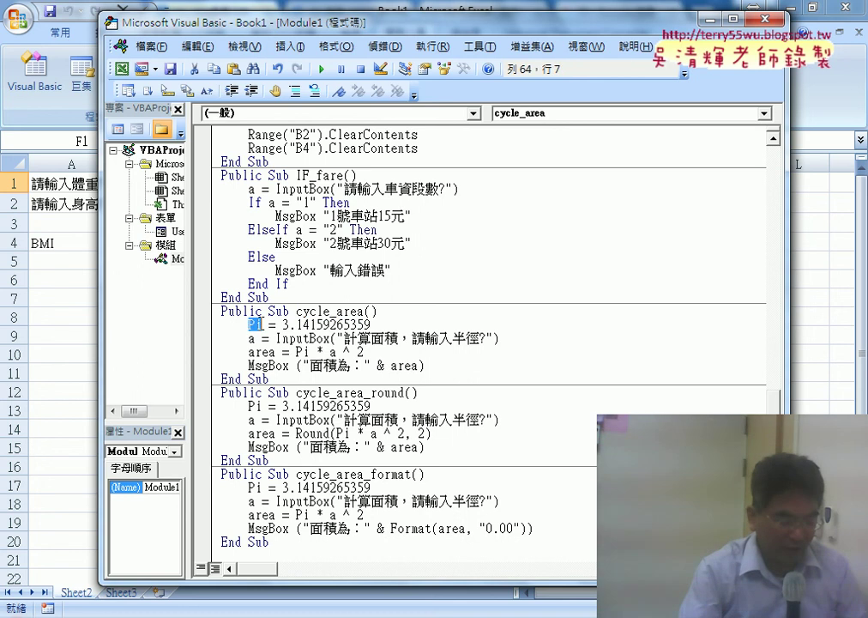
left_click_drag(281, 324, 350, 325)
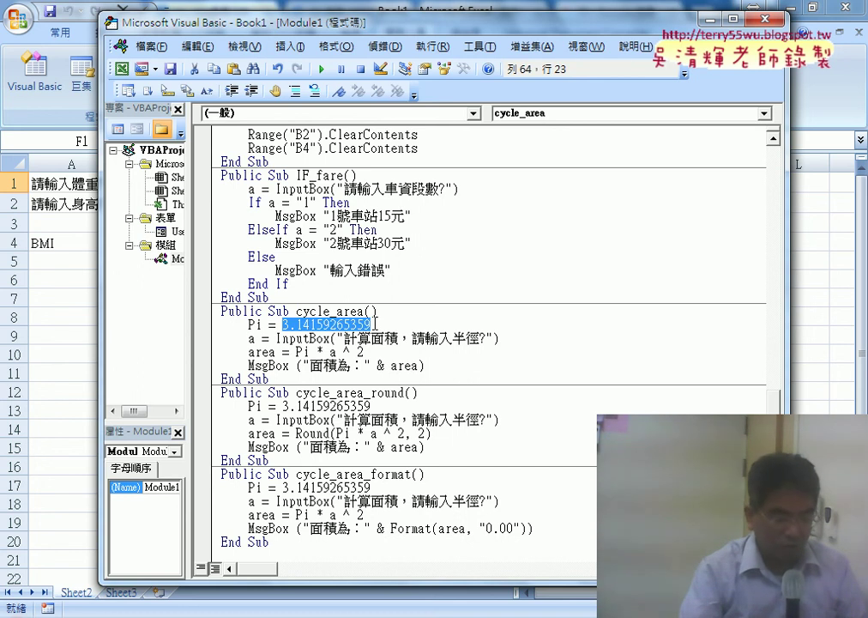
left_click_drag(261, 325, 248, 325)
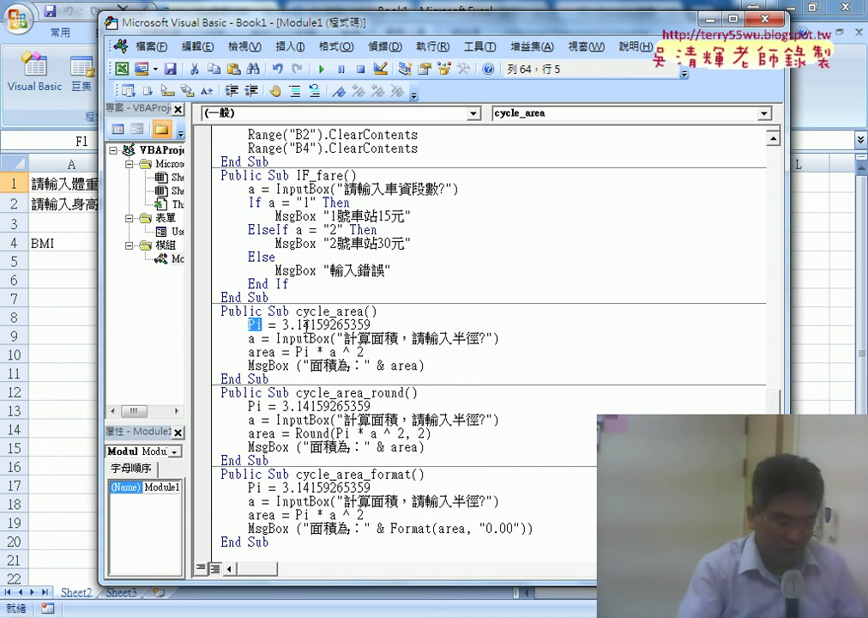
left_click_drag(282, 324, 370, 324)
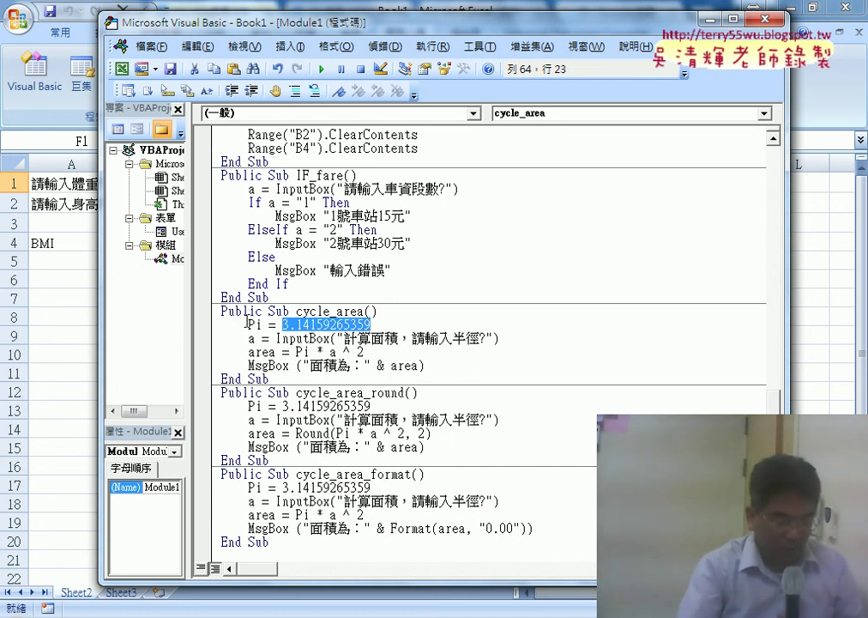
left_click(66, 314)
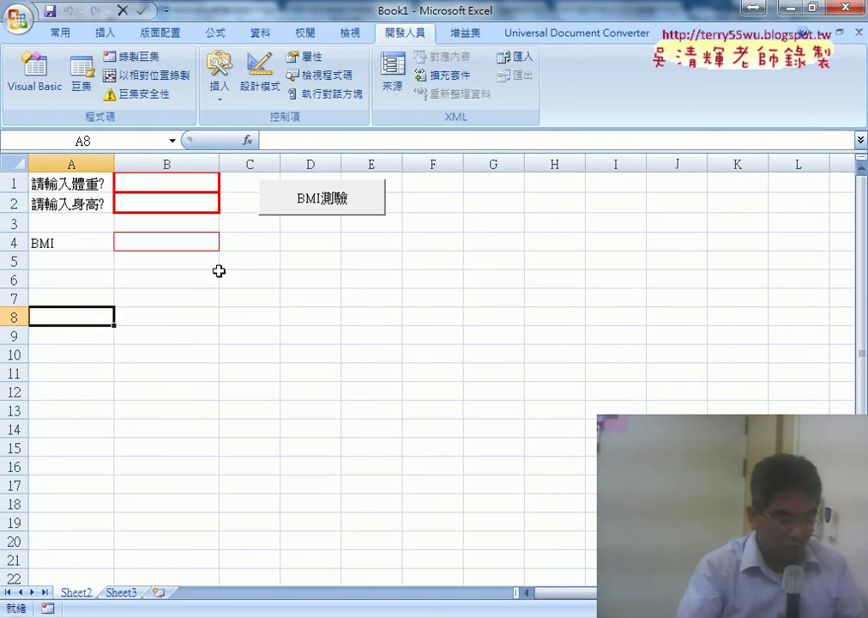
From cell F1, find PI in Insert Function and view its 3.14159265358979 description
left_click(446, 182)
left_click(248, 140)
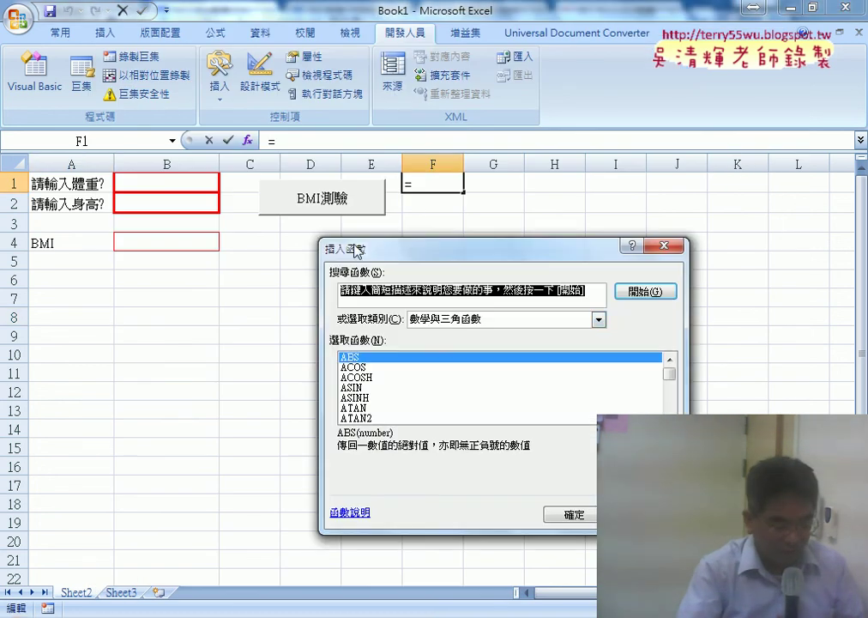
scroll(669, 413, "down", 1)
scroll(669, 412, "down", 2)
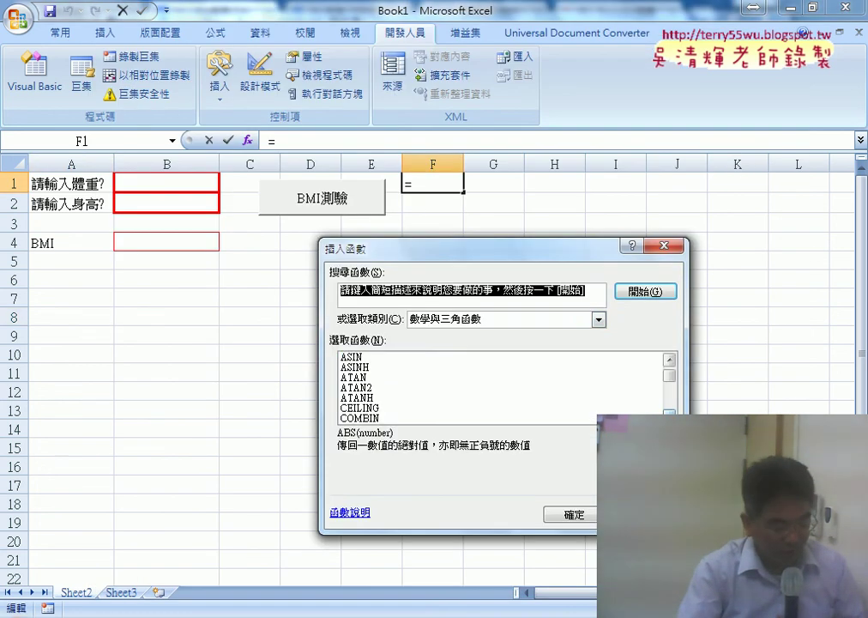
scroll(669, 413, "down", 4)
scroll(670, 412, "down", 3)
scroll(669, 413, "down", 4)
scroll(670, 413, "down", 2)
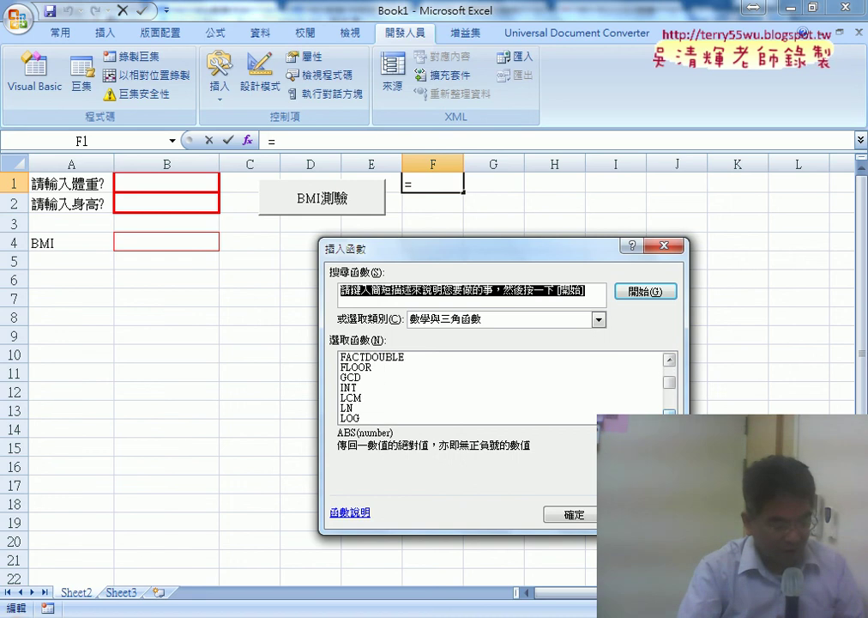
scroll(670, 412, "down", 4)
scroll(669, 413, "down", 3)
scroll(669, 413, "down", 5)
scroll(669, 413, "down", 6)
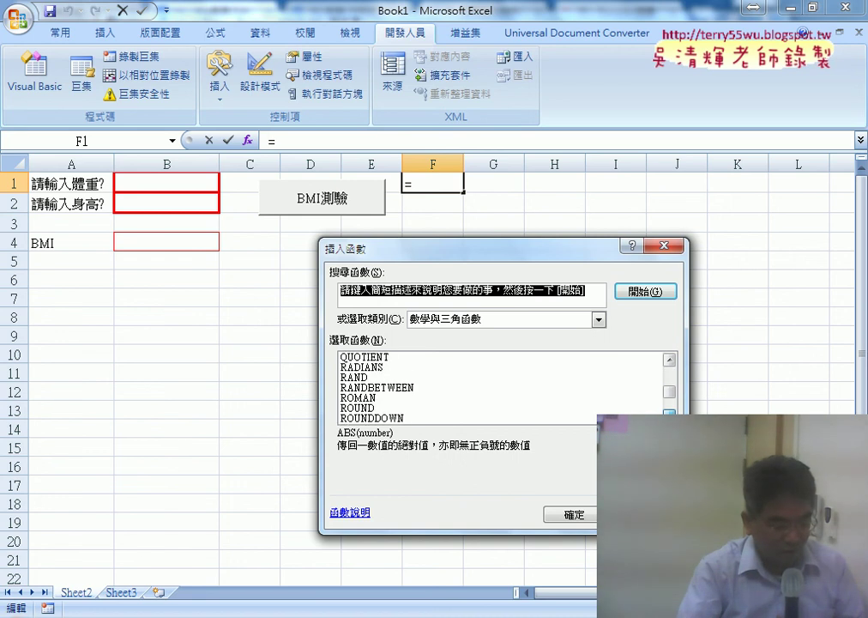
scroll(669, 413, "down", 2)
scroll(671, 360, "up", 2)
scroll(671, 359, "up", 5)
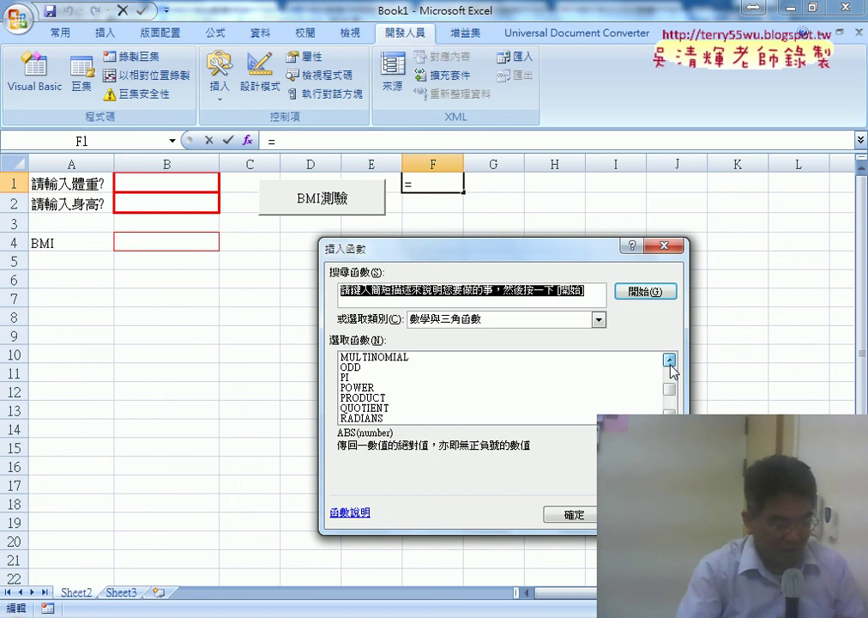
left_click(371, 379)
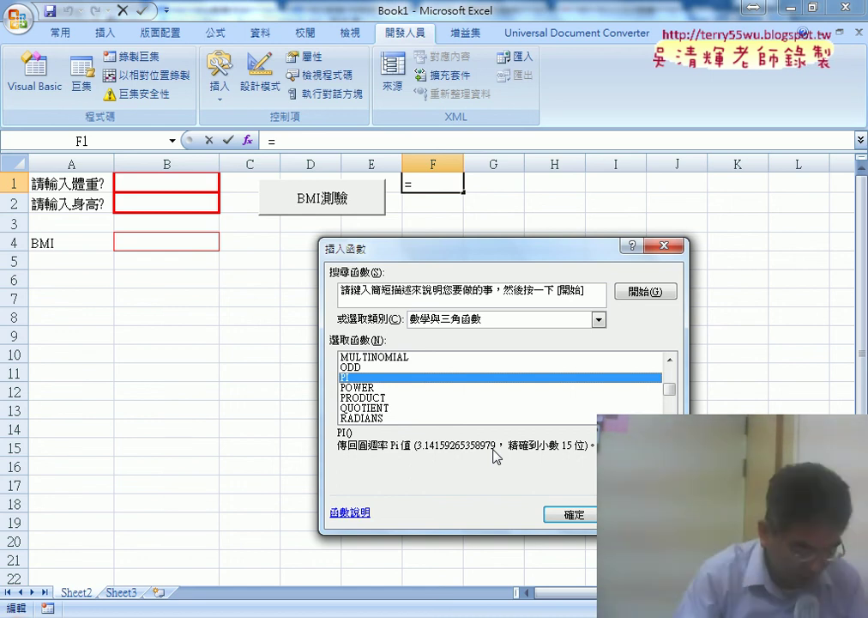
Switch back to the Microsoft Visual Basic window via the taskbar thumbnail
left_click(459, 616)
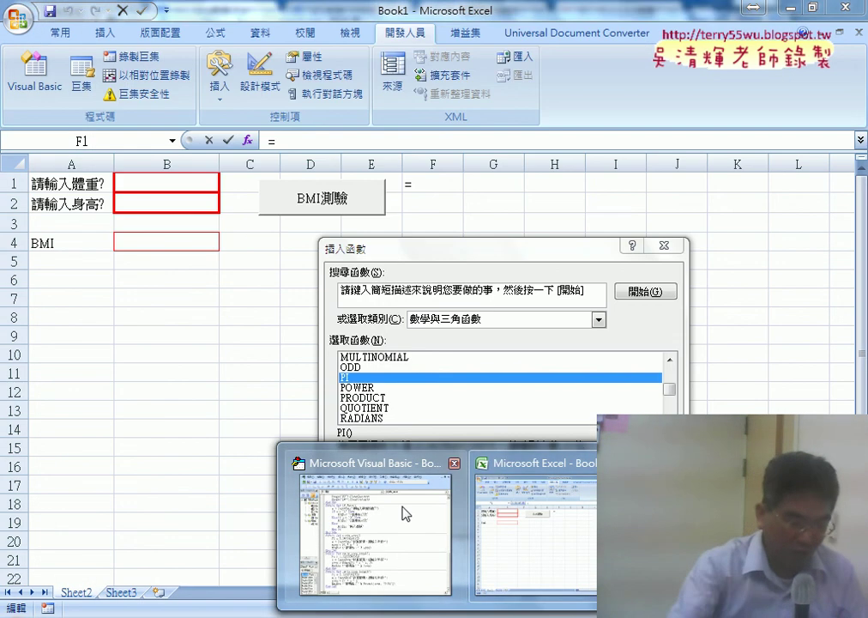
left_click(406, 513)
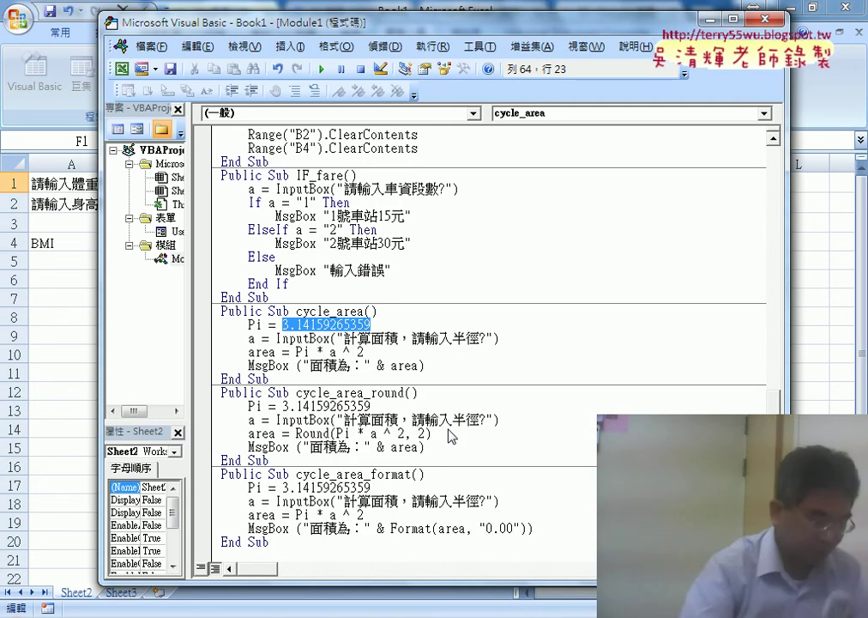